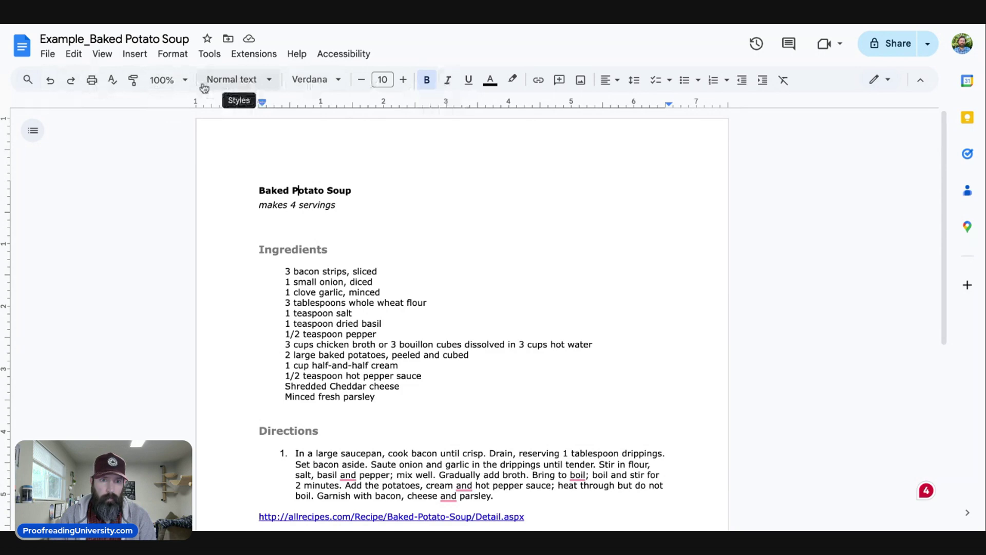
- Set the document zoom to 150%
click(170, 80)
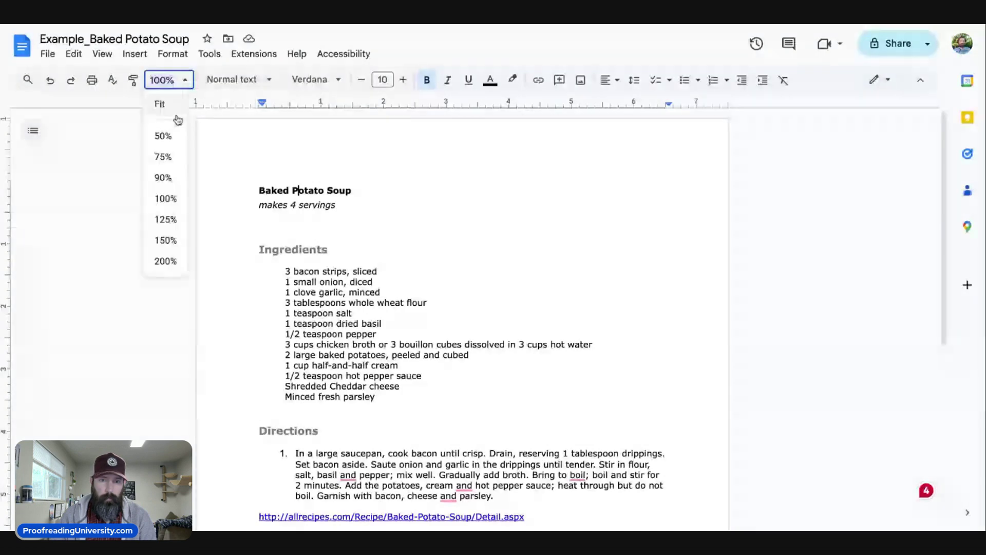
click(164, 239)
scroll(601, 345, down, 1)
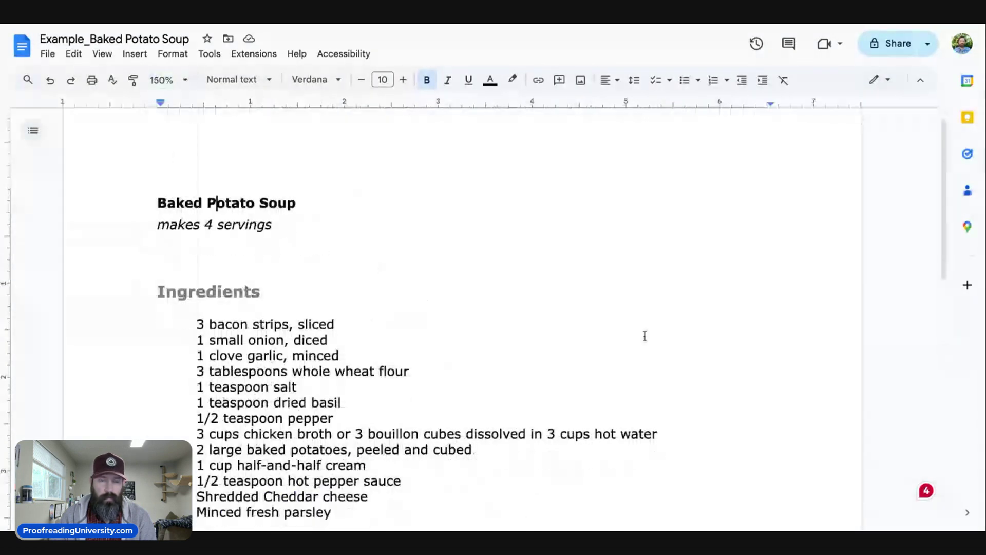
scroll(645, 337, down, 2)
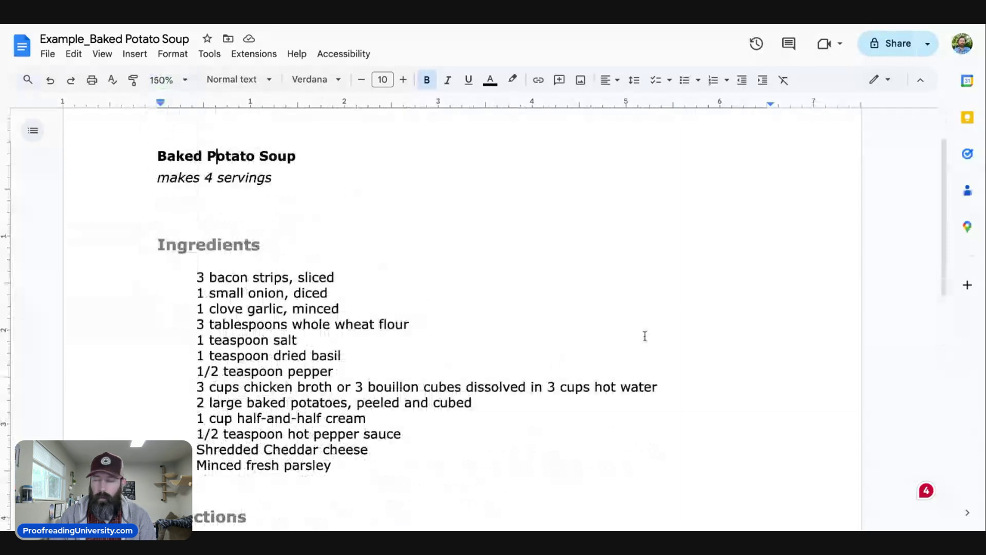
scroll(645, 336, down, 1)
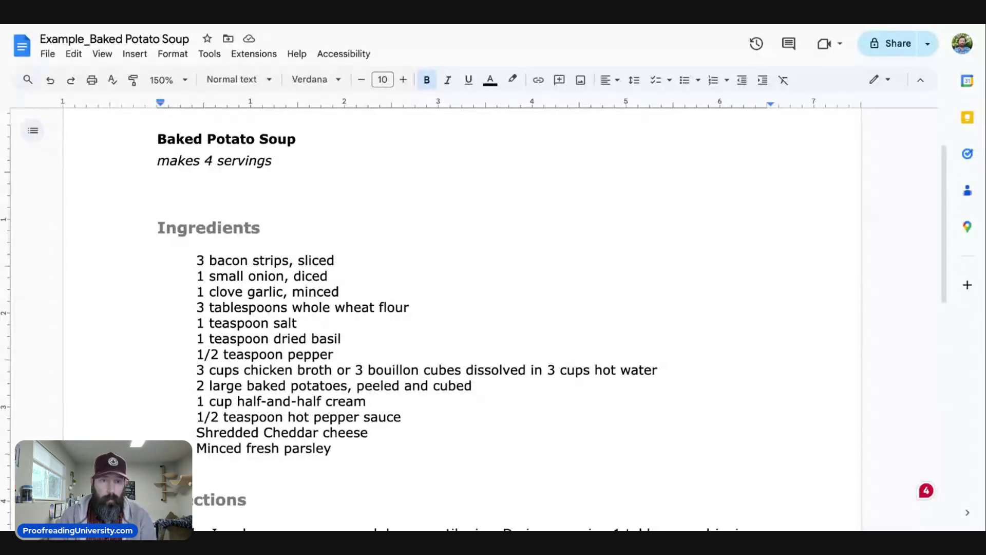
scroll(329, 308, up, 1)
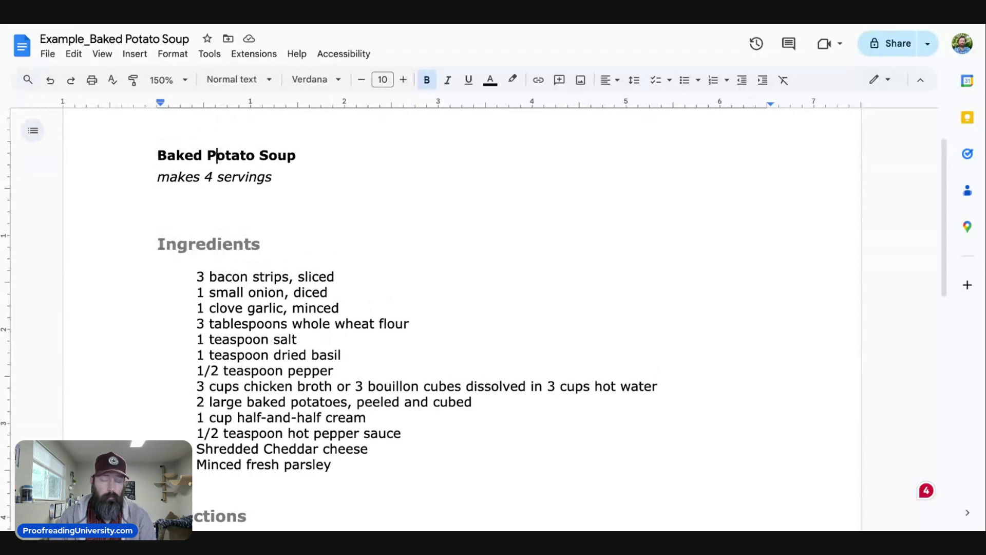
scroll(328, 308, up, 1)
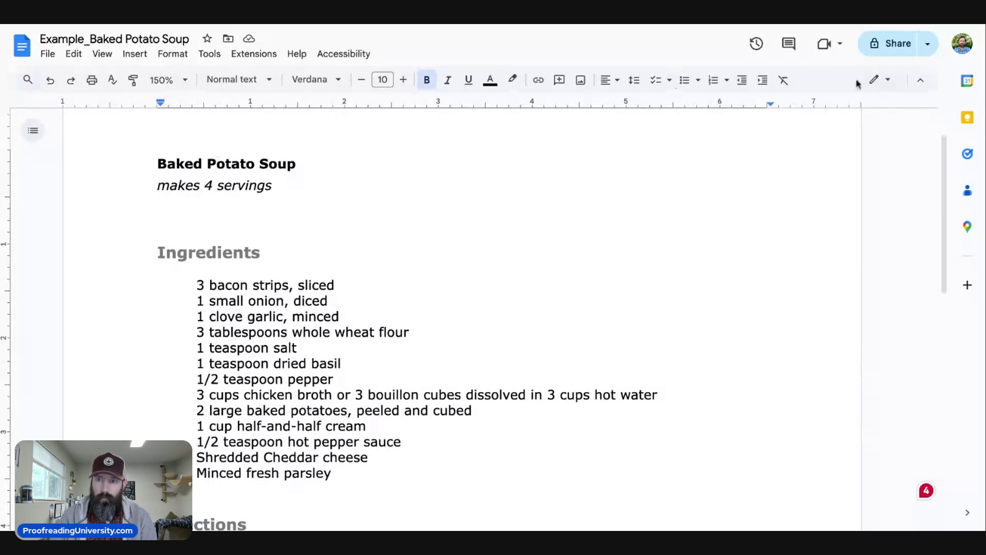
- Switch the document from direct editing to Suggesting mode
click(887, 83)
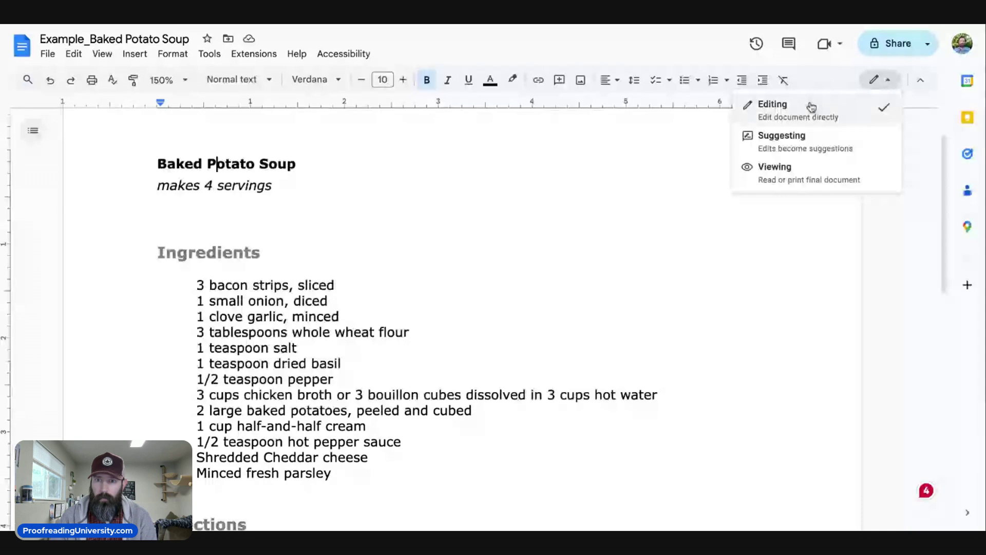
click(810, 145)
- Suggest replacing "whole wheat" with "all-purpose flour" in the 3 tablespoons ingredient line
scroll(507, 259, down, 2)
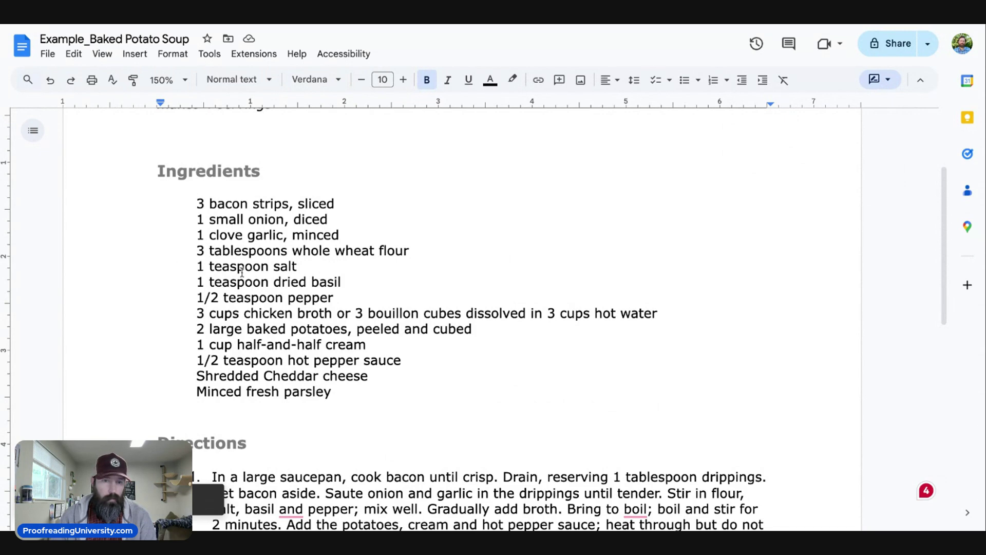
scroll(385, 254, up, 1)
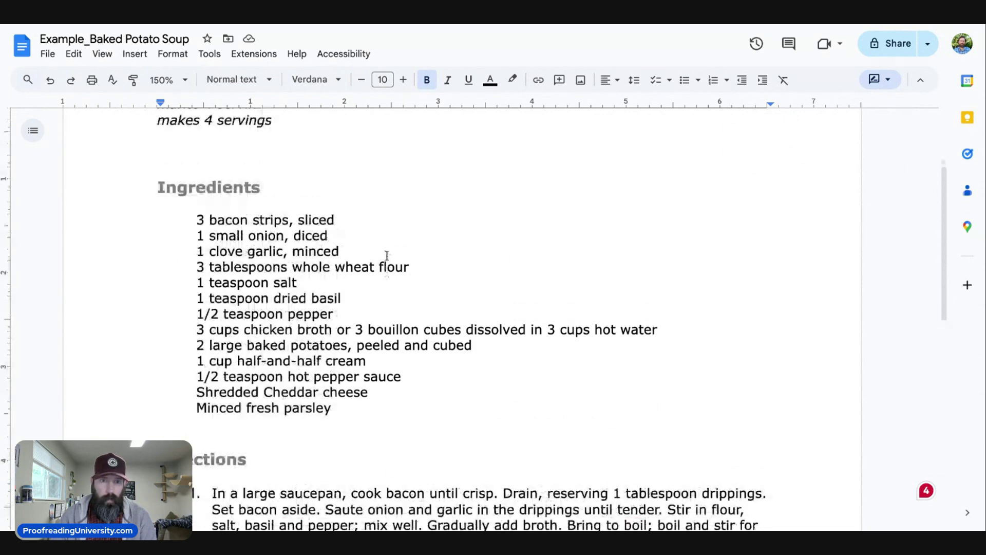
scroll(311, 192, up, 2)
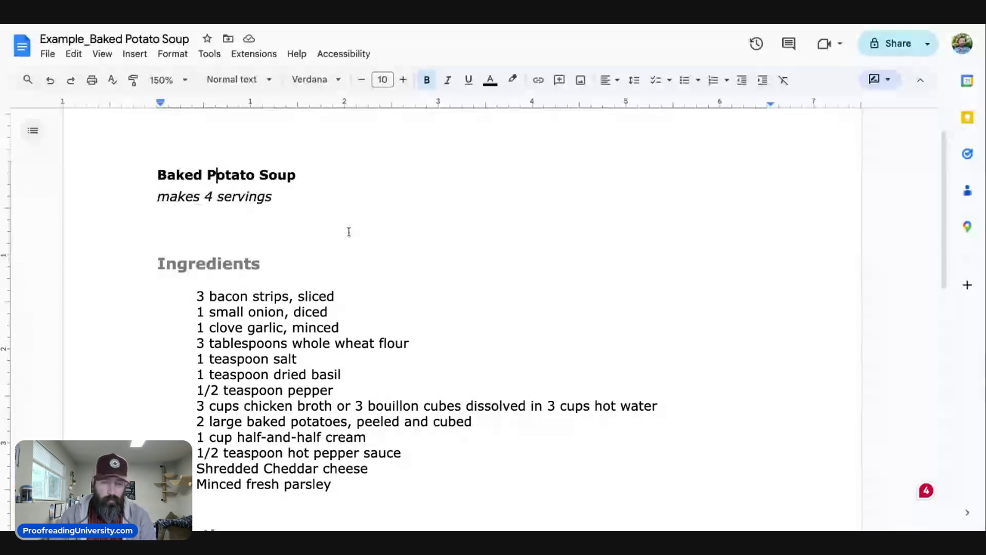
scroll(347, 229, down, 4)
scroll(324, 296, down, 2)
scroll(324, 297, up, 4)
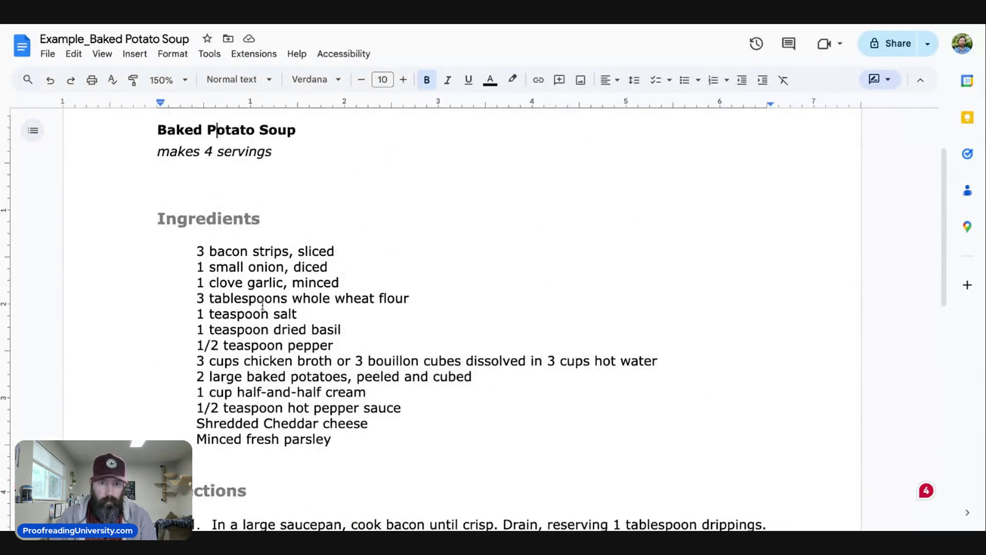
click(309, 299)
drag(309, 299, 355, 300)
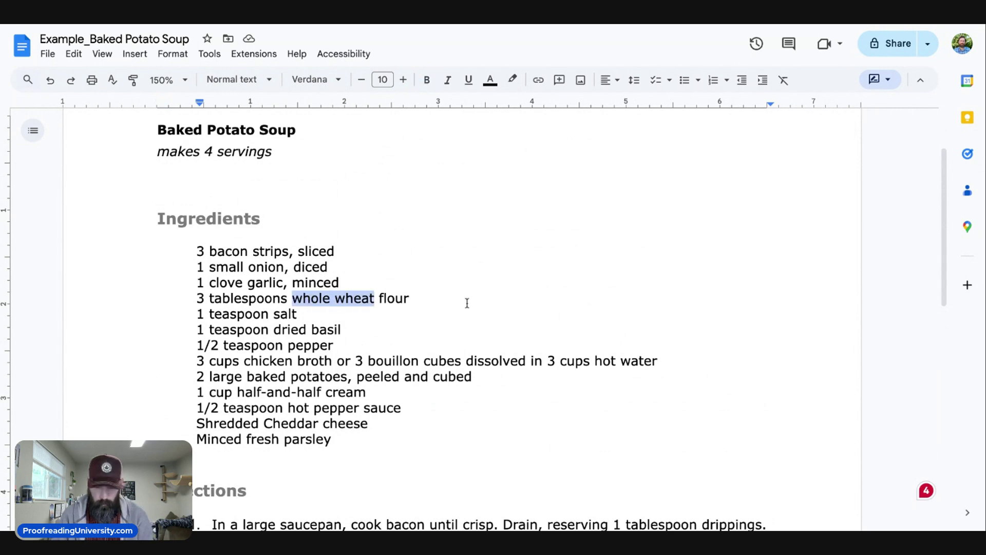
text(all-puro)
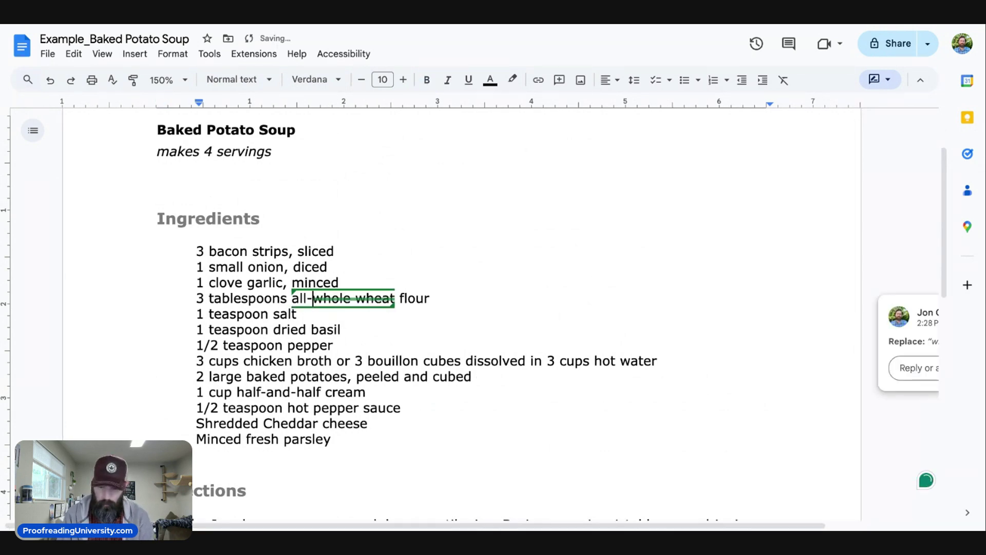
text(se)
key(BackSpace)
key(BackSpace)
key(BackSpace)
text(pose flou)
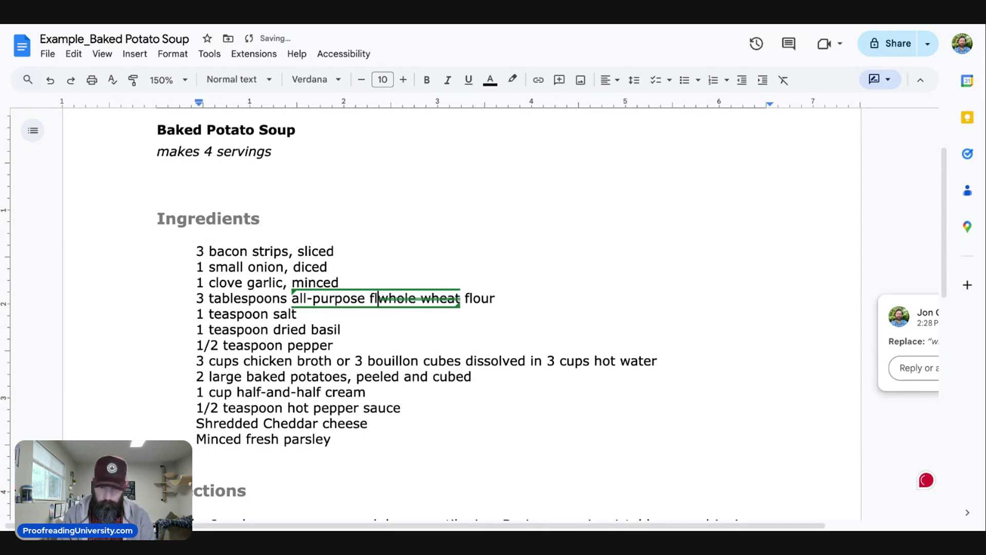
text(r)
click(532, 292)
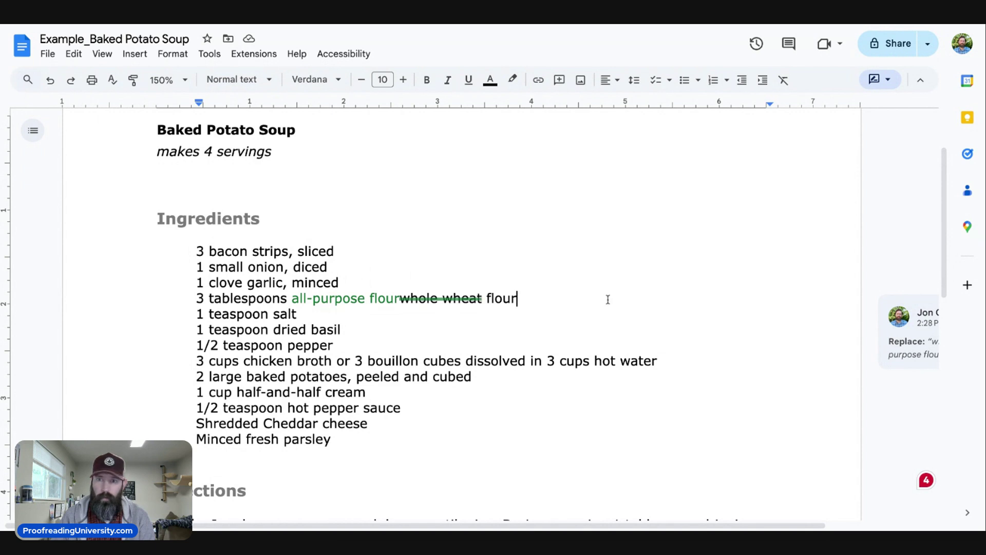
click(880, 80)
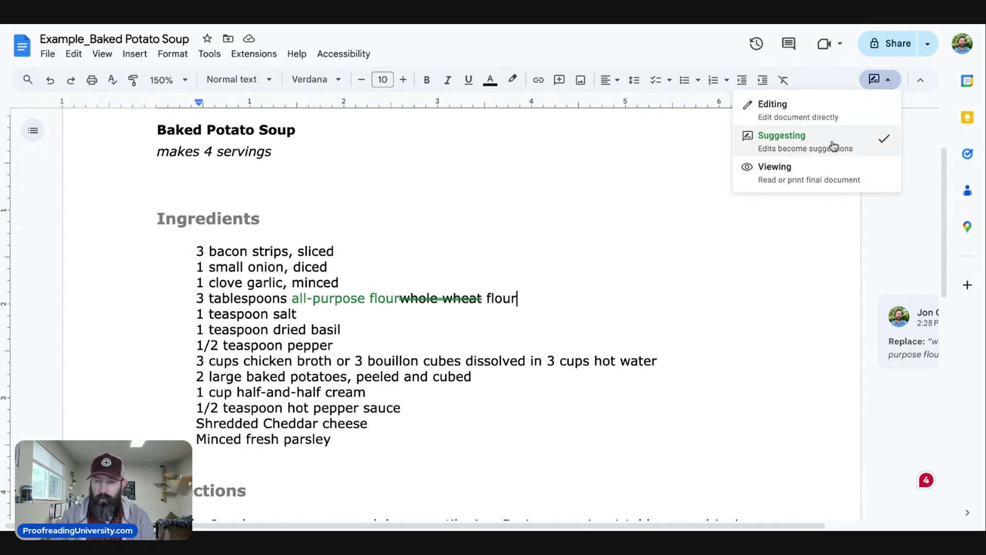
click(531, 308)
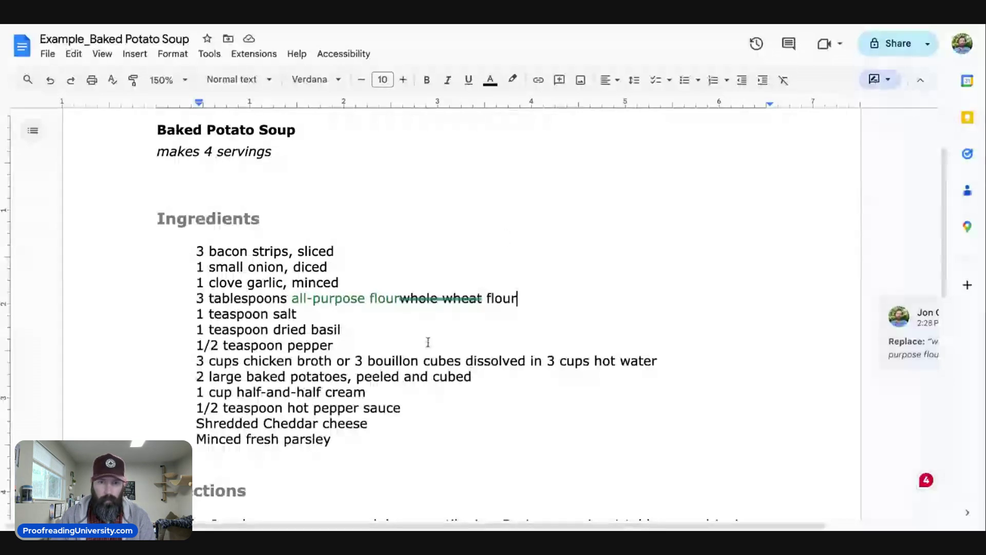
scroll(428, 342, down, 1)
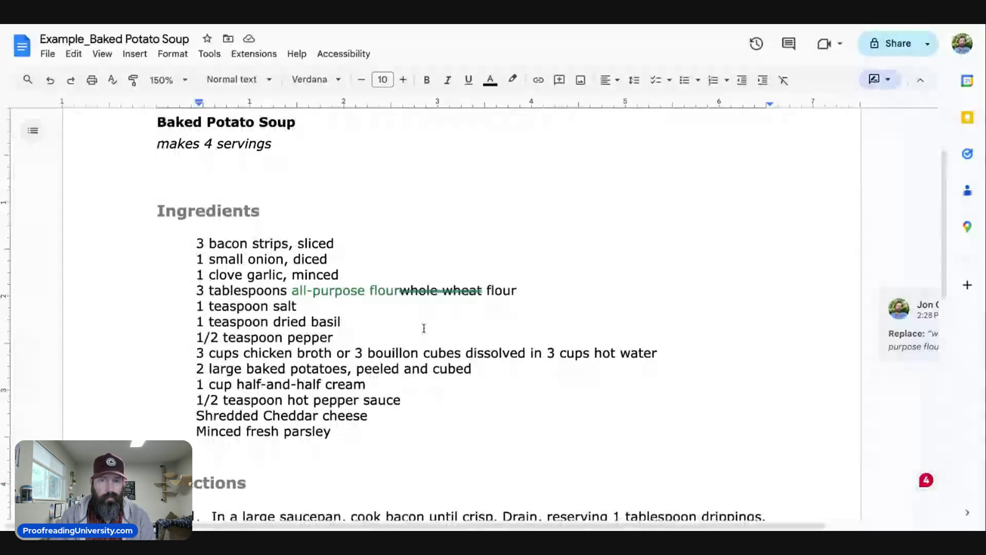
scroll(424, 327, down, 1)
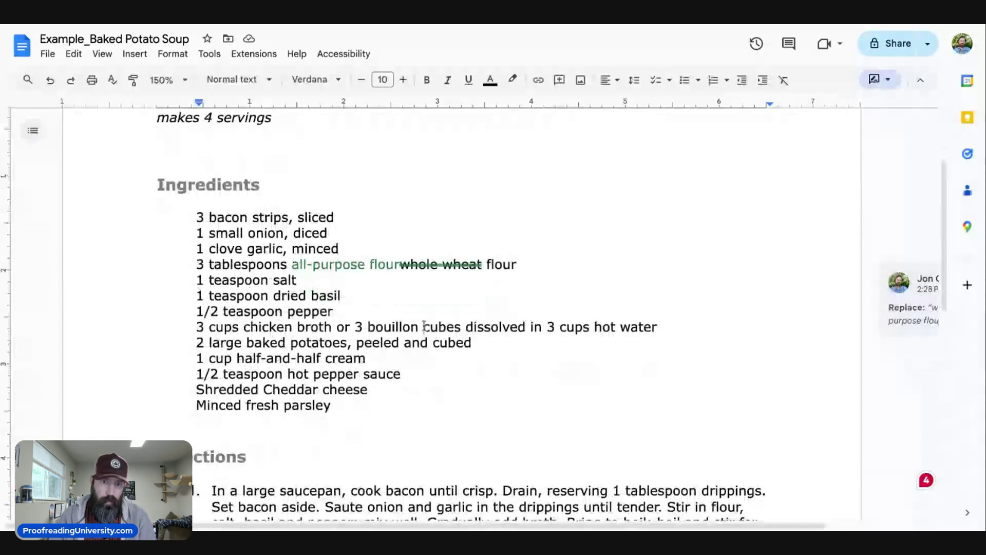
scroll(424, 326, up, 1)
click(424, 352)
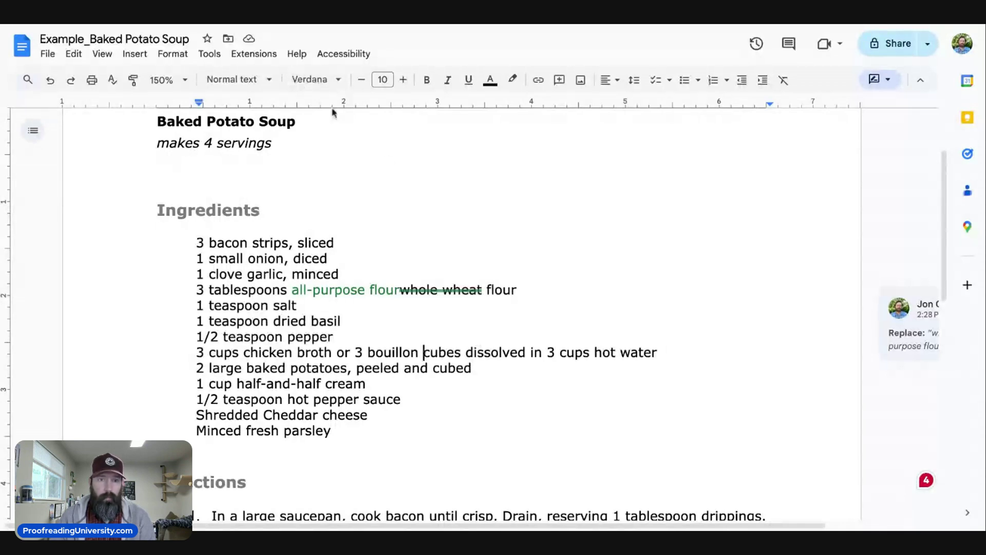
- Open the review of suggested edits for the recipe document
click(221, 61)
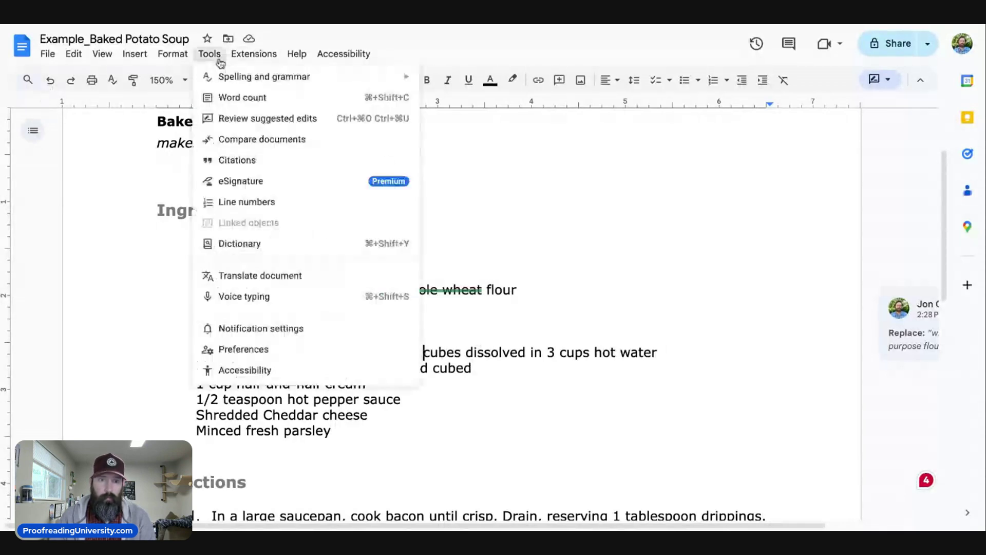
click(311, 122)
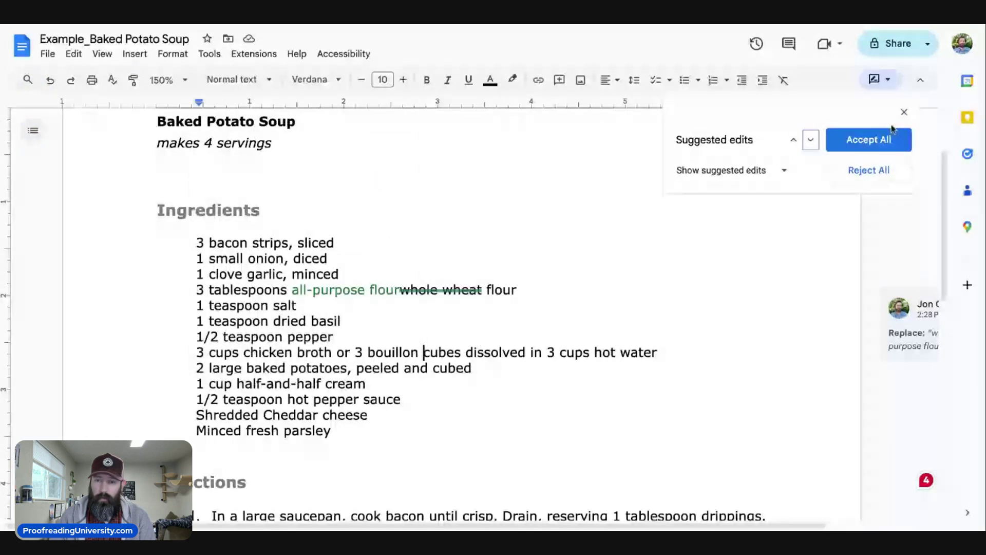
- Preview the document with all suggestions accepted, and return to showing suggested edits
click(783, 171)
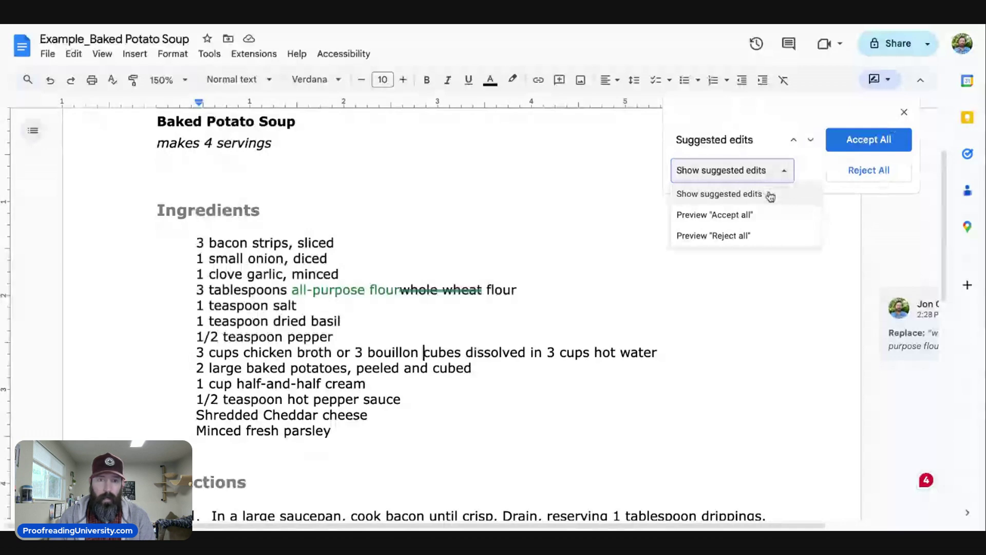
click(768, 215)
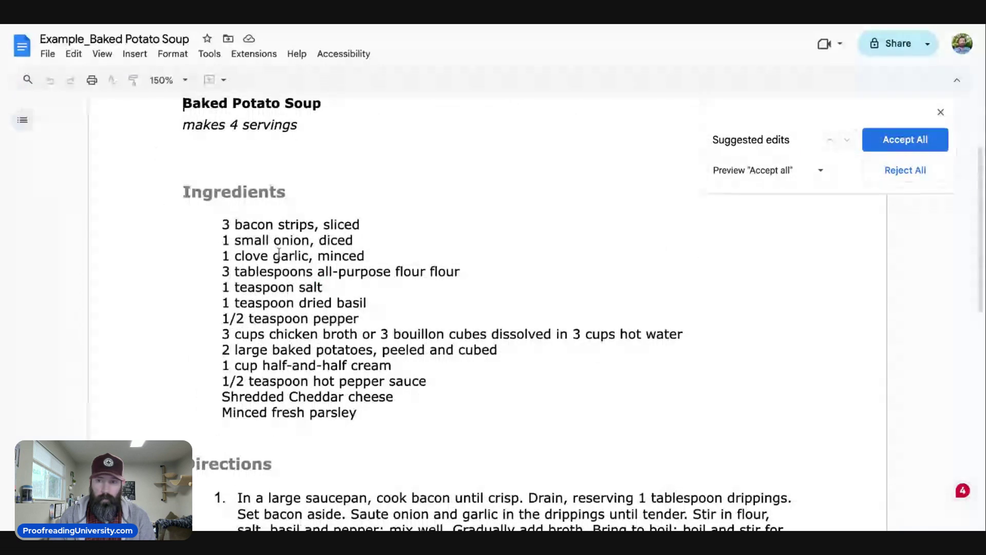
click(746, 171)
click(753, 198)
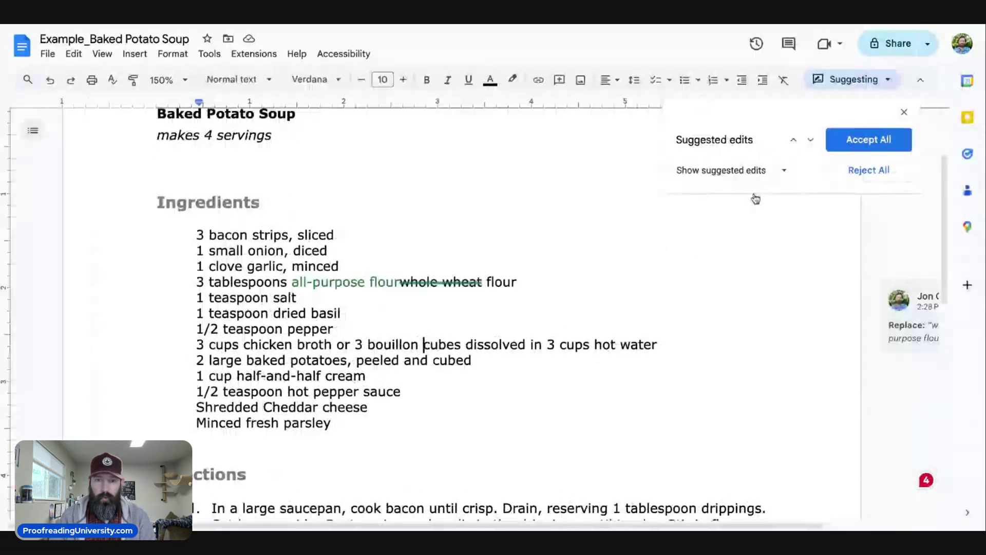
- Suggest deleting the space between the struck-out "whole wheat" and the original "flour" in the ingredient line
scroll(606, 273, down, 1)
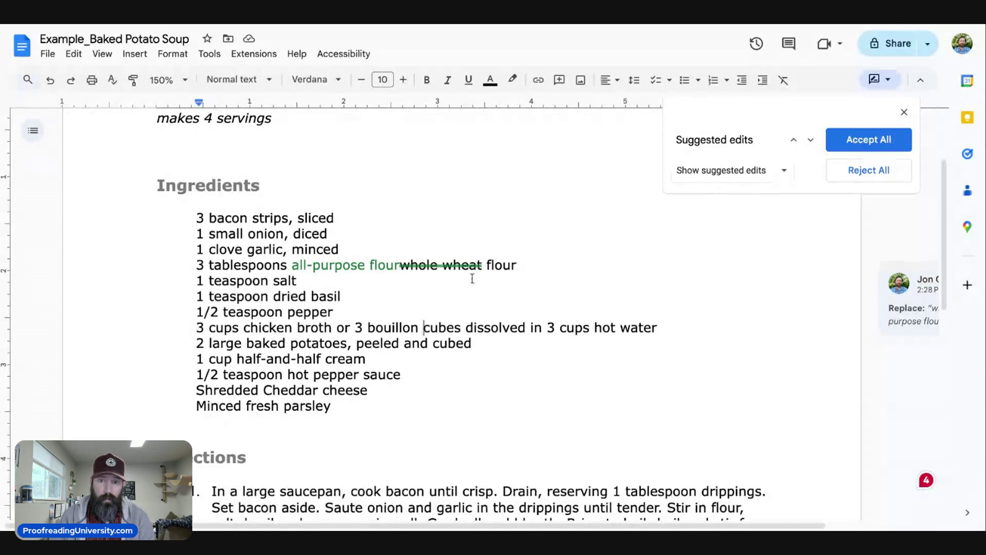
click(488, 266)
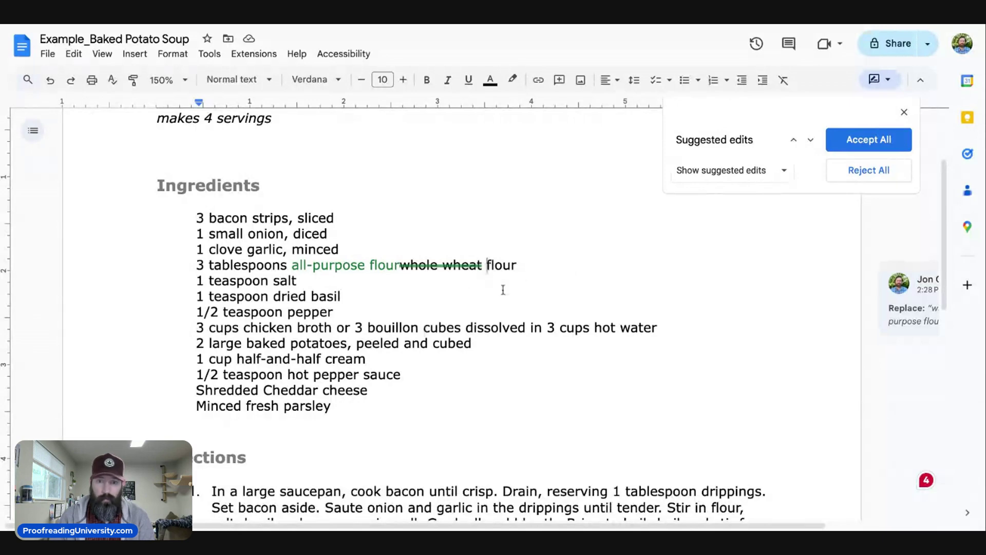
click(485, 265)
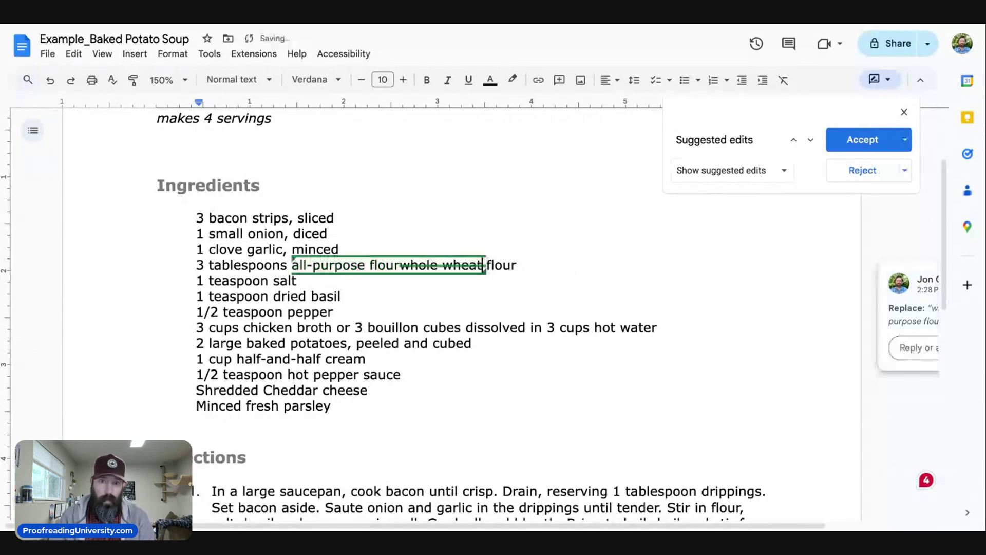
mouse_move(499, 265)
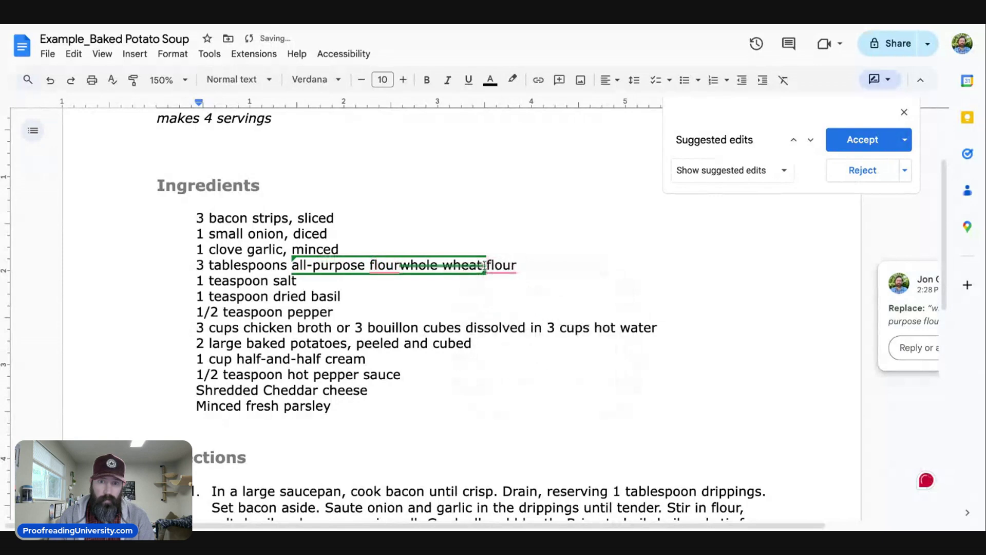
click(524, 341)
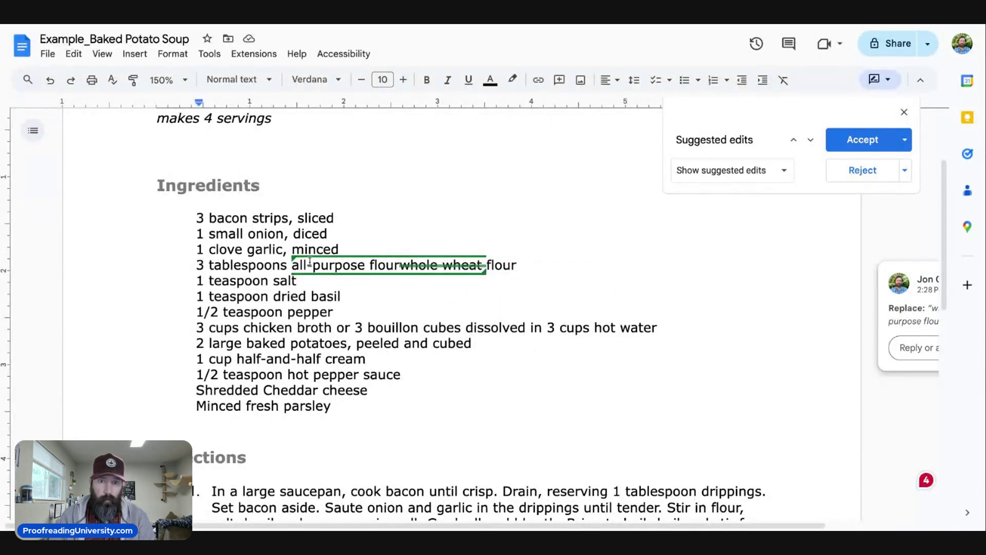
click(561, 265)
click(545, 291)
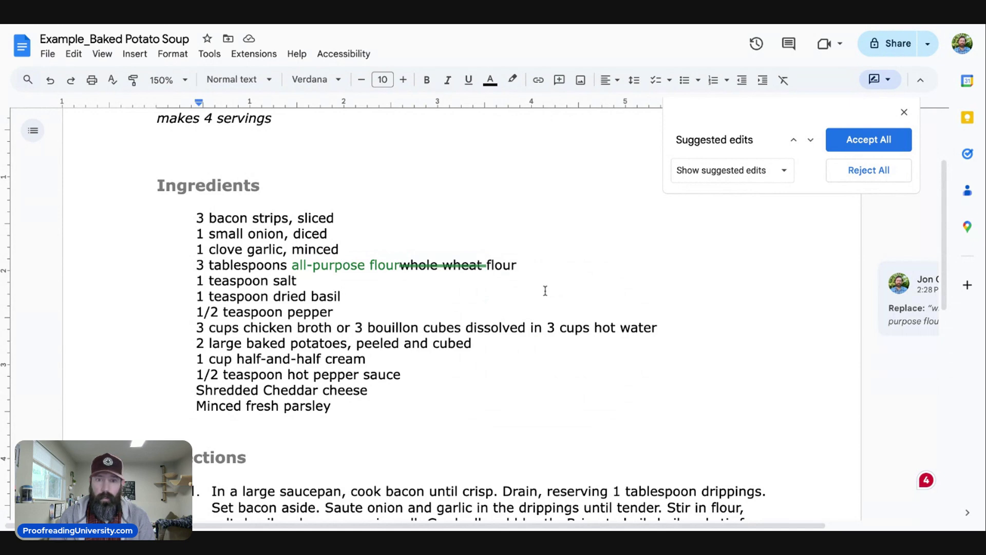
- Examine the "flourflour" wording in the "Accept all" preview, and return to showing suggested edits
click(730, 174)
click(757, 213)
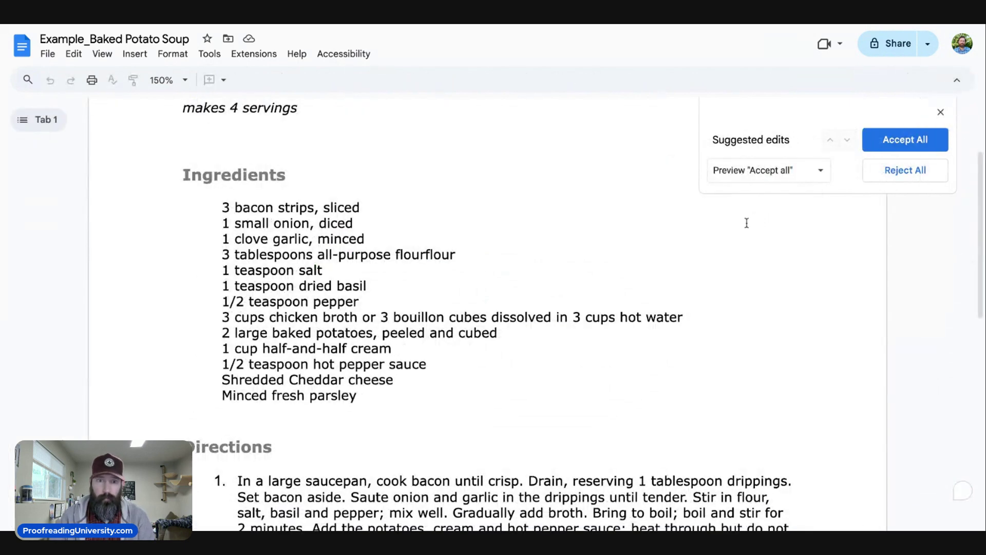
drag(392, 255, 478, 253)
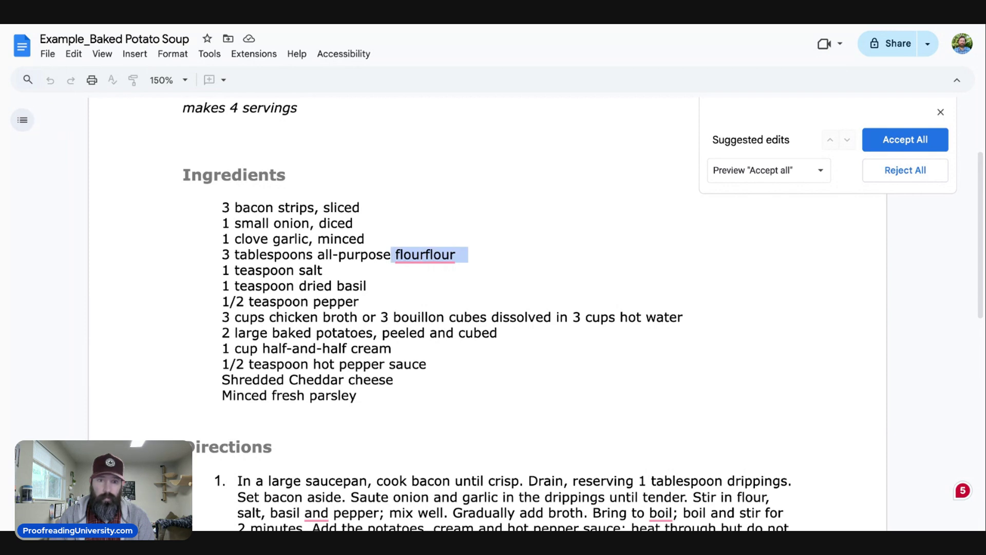
click(755, 174)
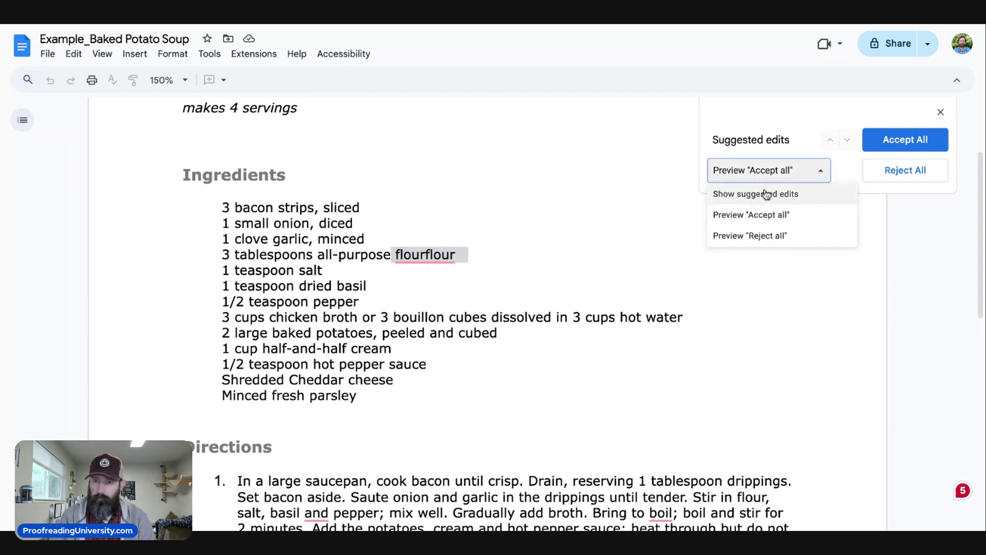
click(762, 193)
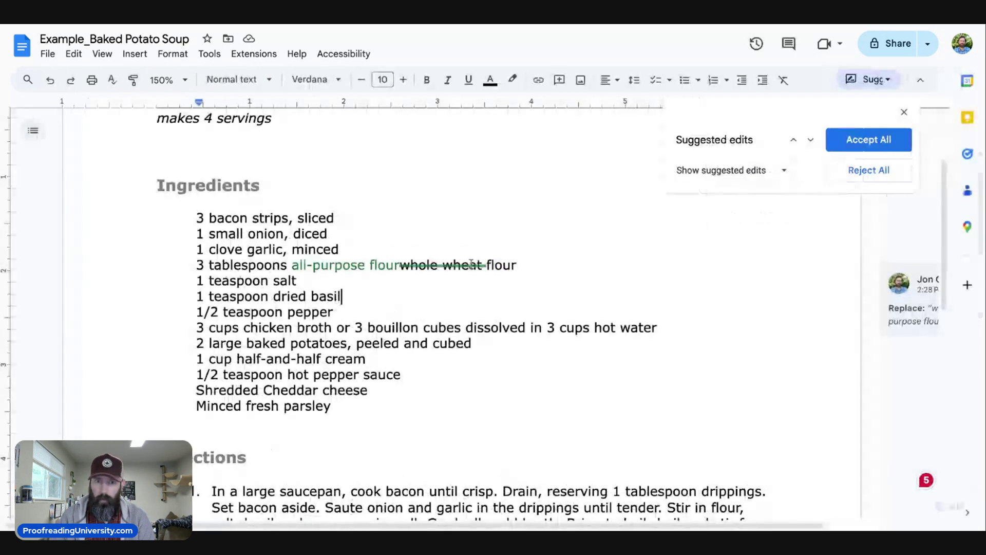
- Remove the extra word "flour" from the suggested "all-purpose flour" insertion in the ingredient line, keeping "all-purpose"
click(400, 266)
key(BackSpace)
key(BackSpace)
key(BackSpace)
key(BackSpace)
key(BackSpace)
key(BackSpace)
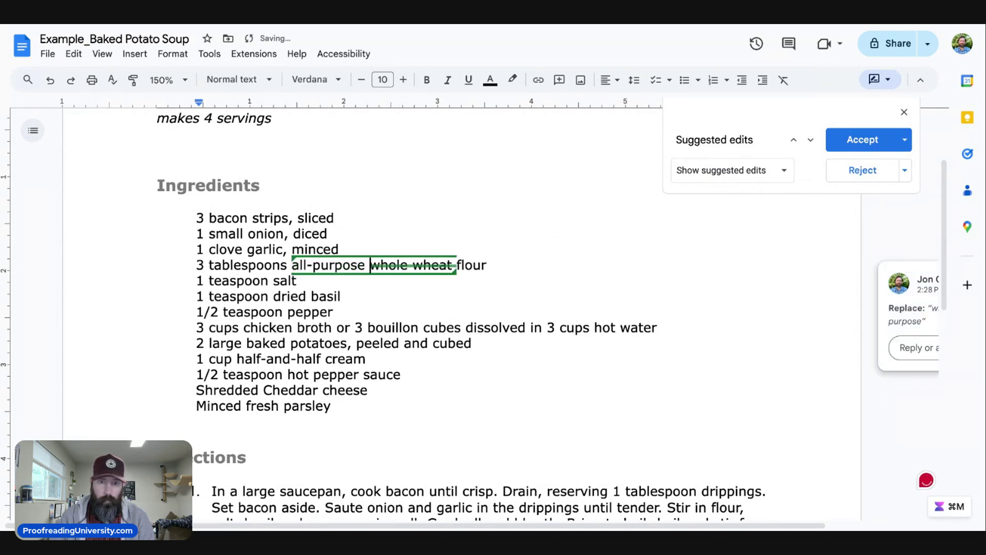
click(513, 264)
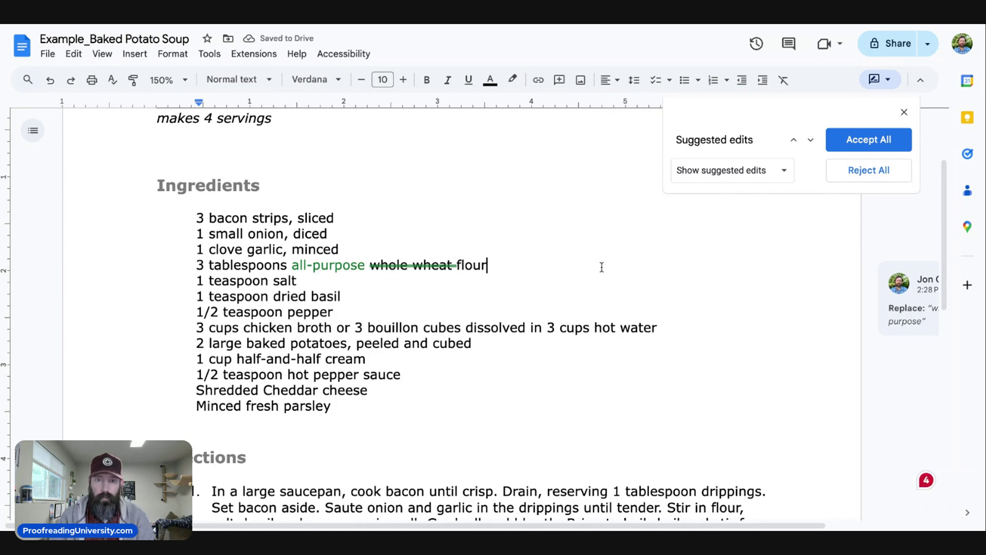
- Check the flour line in the "Accept all" preview, return to showing suggested edits, and close the review
click(762, 175)
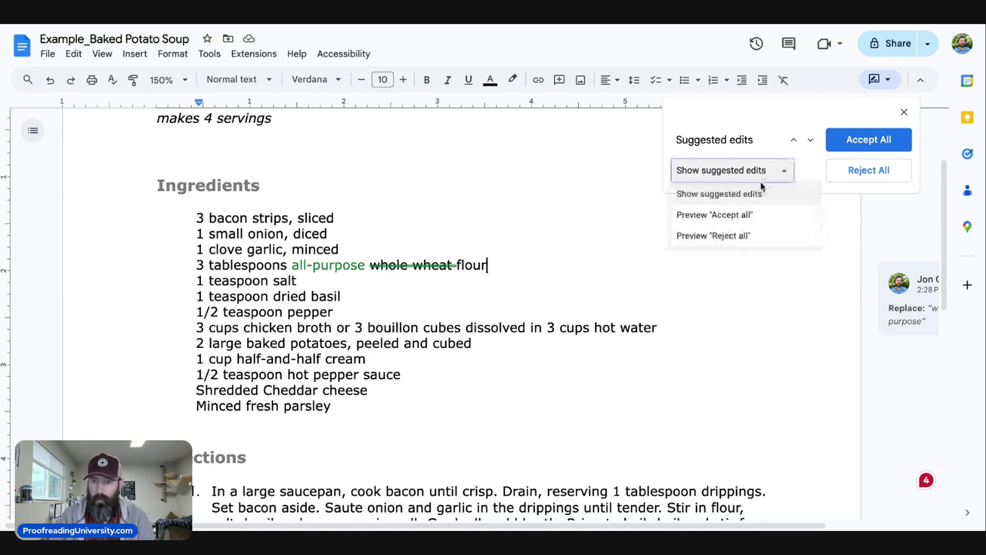
click(750, 214)
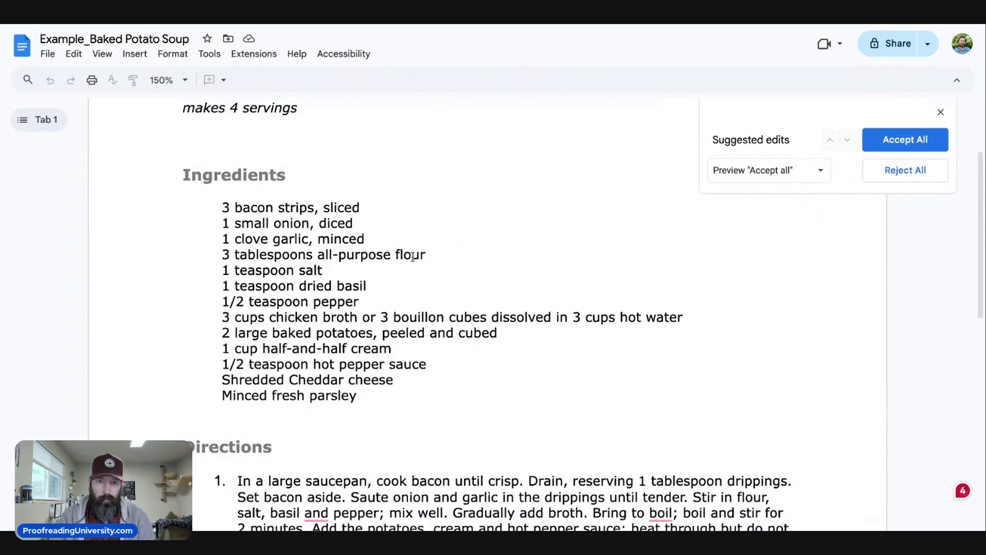
click(769, 170)
click(777, 193)
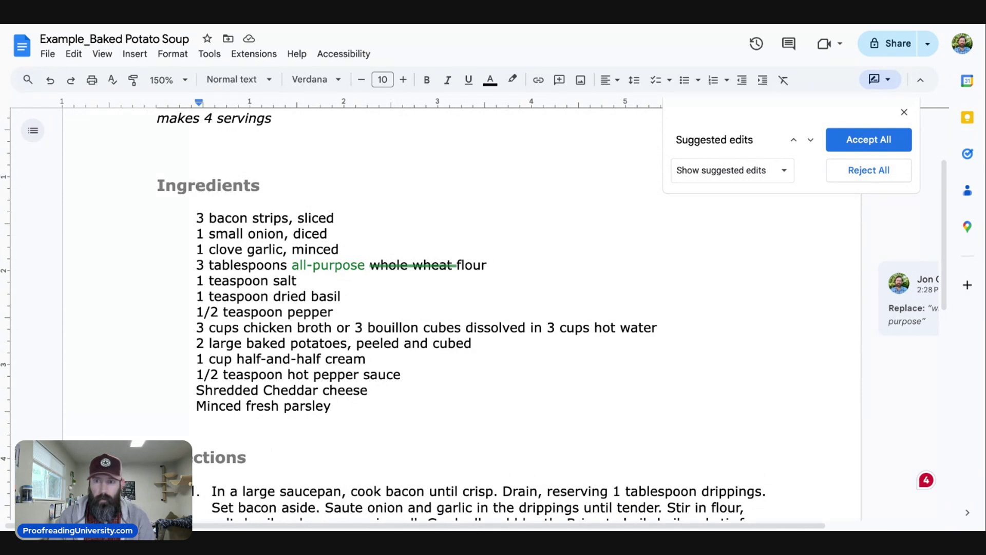
click(904, 112)
- Suggest applying the Title style to the recipe name "Baked Potato Soup"
scroll(310, 266, up, 3)
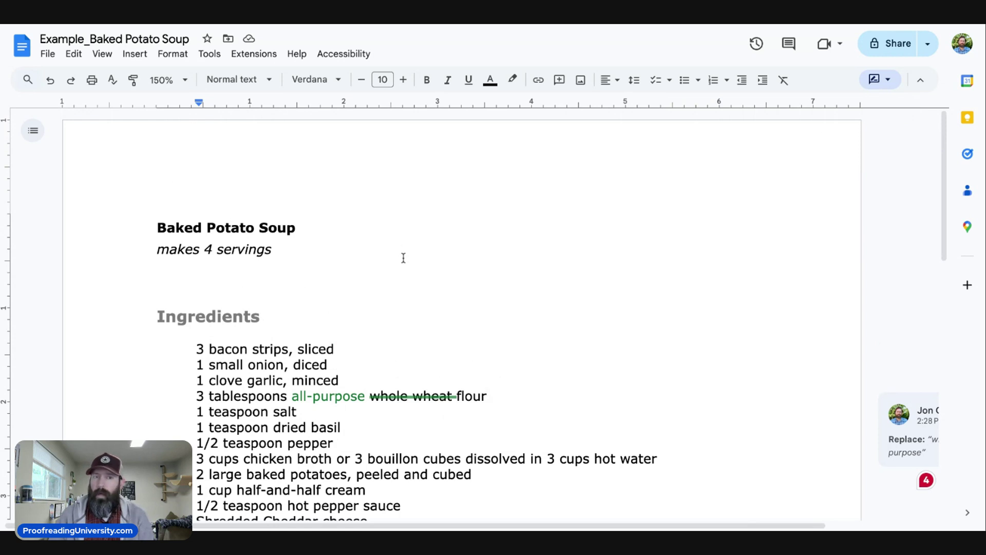
scroll(403, 258, down, 1)
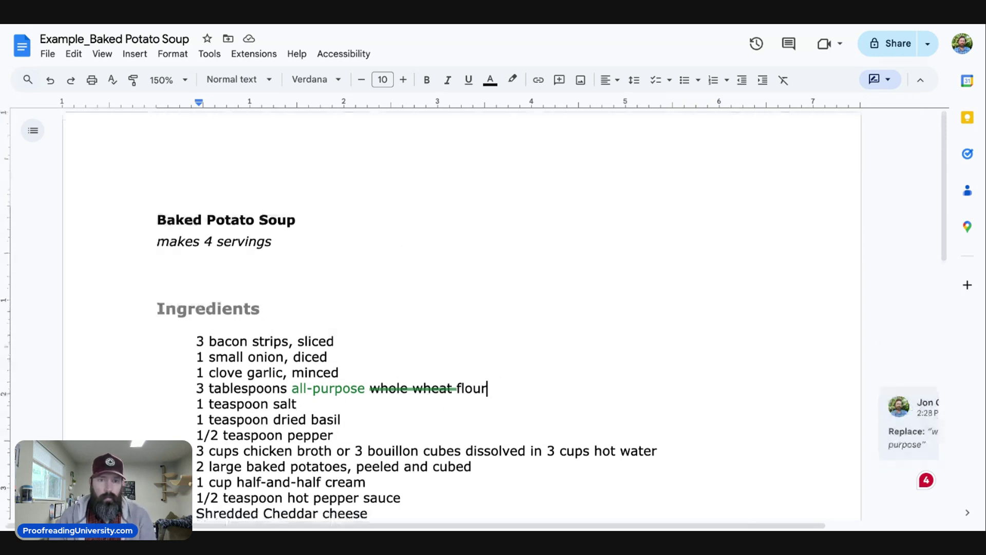
scroll(384, 220, down, 2)
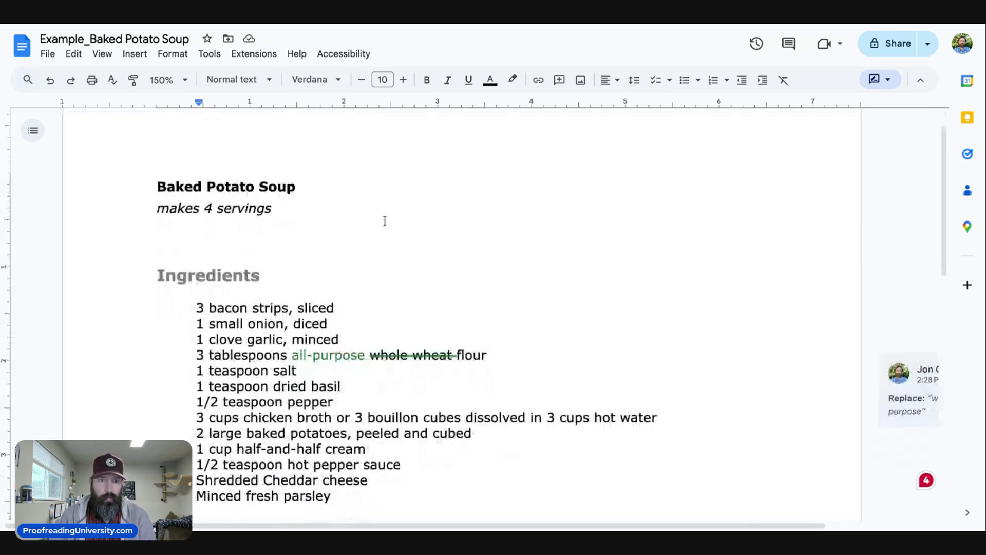
click(211, 187)
drag(157, 187, 294, 185)
click(231, 187)
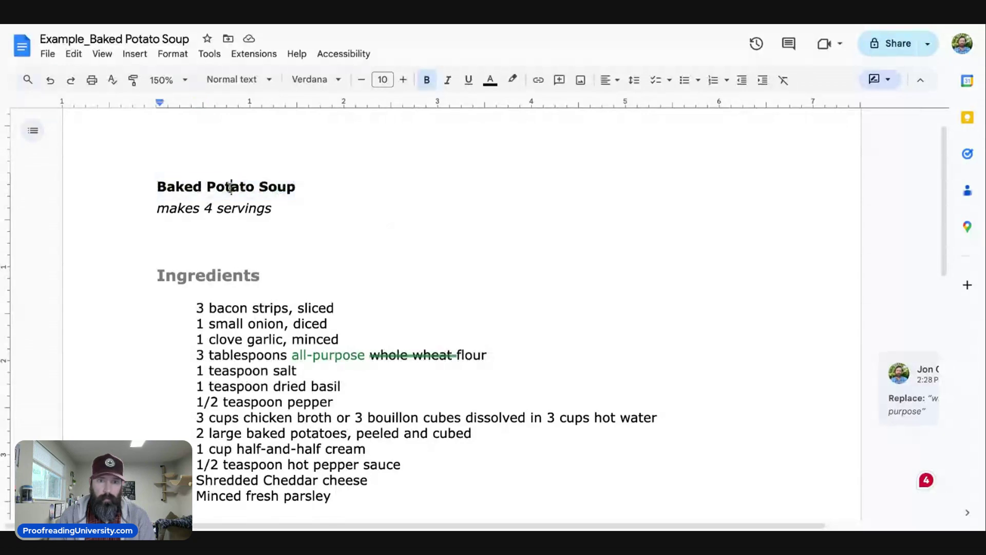
click(268, 81)
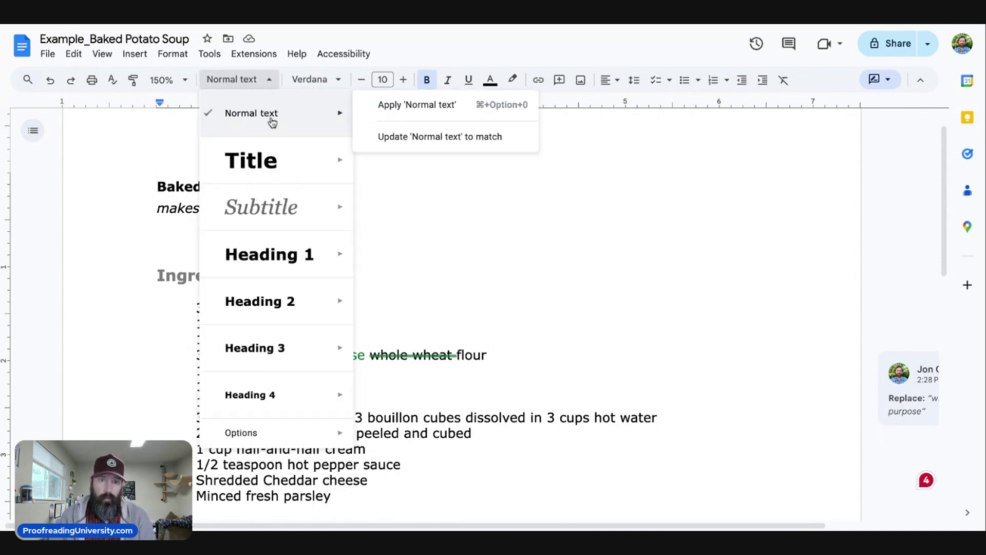
mouse_move(275, 161)
click(400, 159)
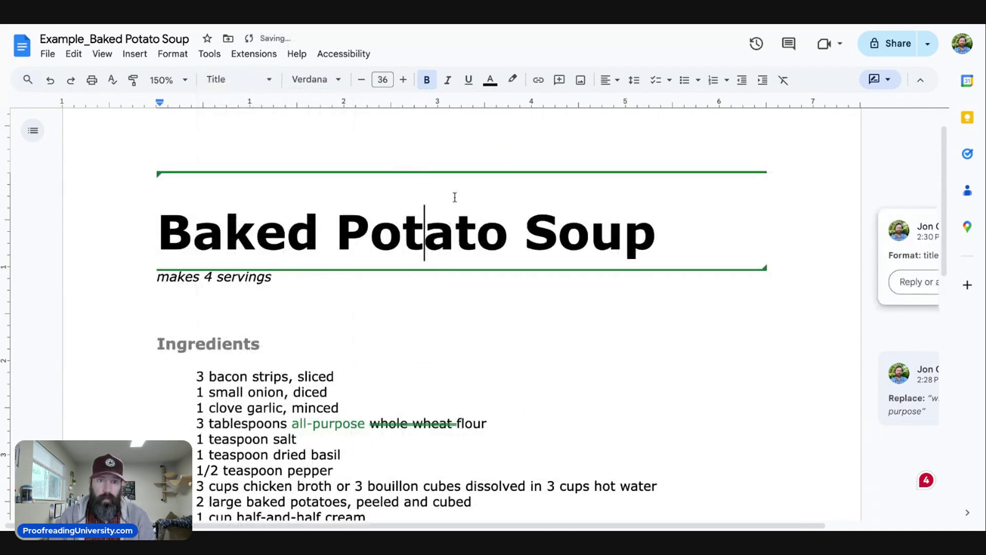
click(665, 227)
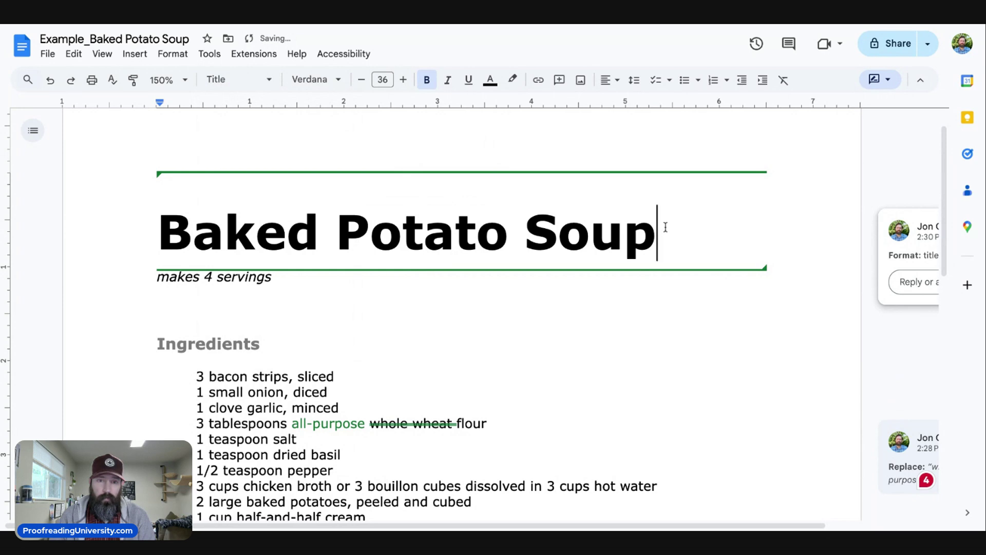
- Suggest applying the Heading 1 style to the "Ingredients" section heading
scroll(665, 226, down, 1)
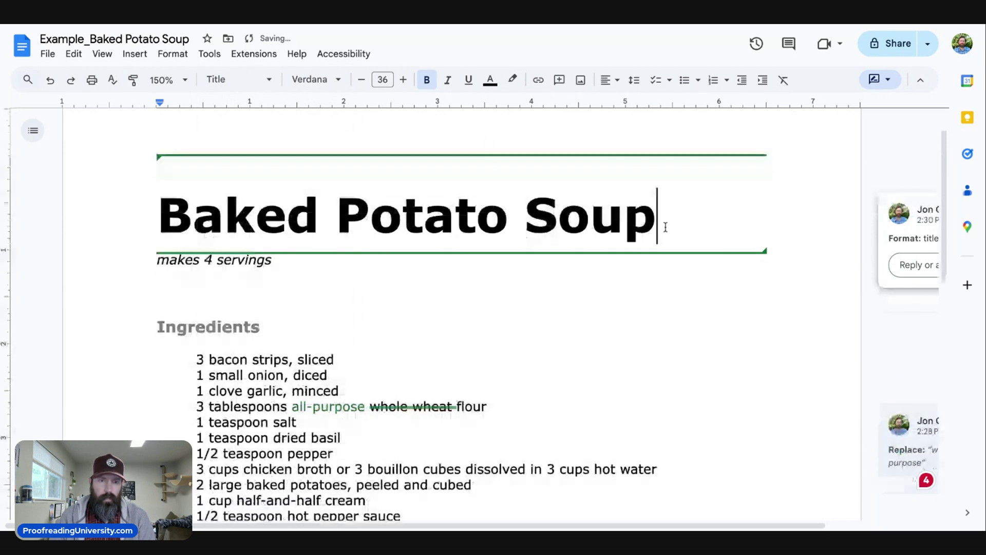
scroll(666, 226, down, 2)
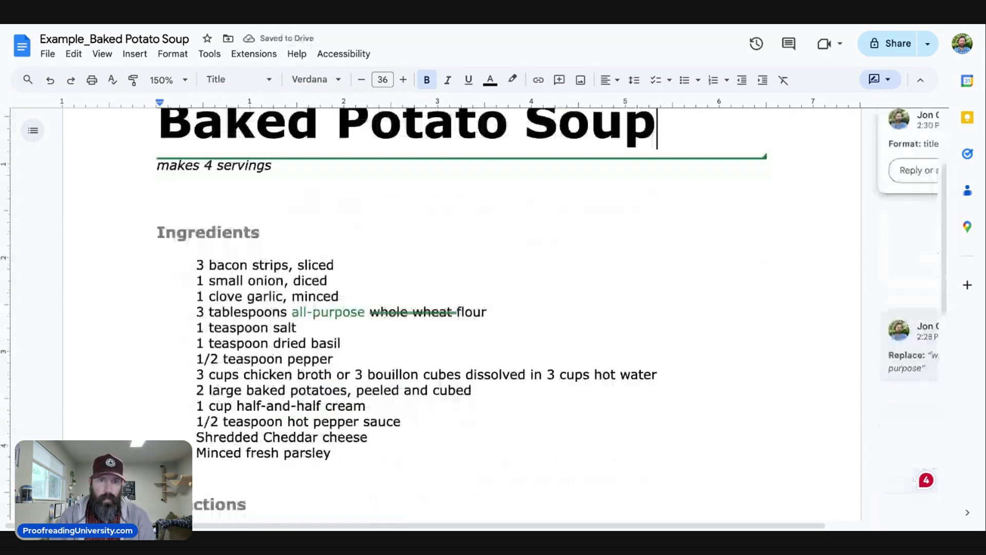
scroll(215, 206, down, 1)
click(195, 181)
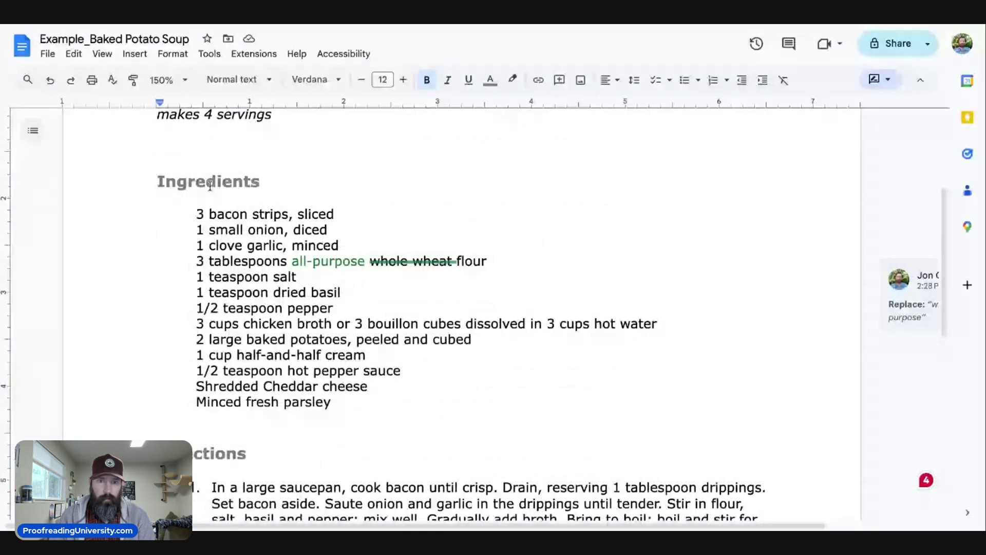
click(237, 79)
mouse_move(319, 254)
click(406, 247)
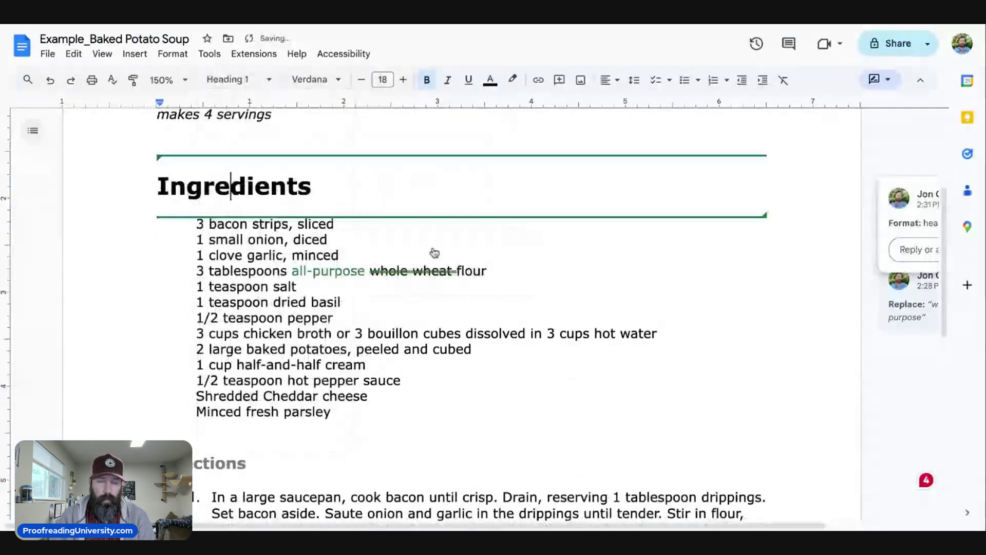
- Suggest applying the Heading 1 style to the "Directions" section heading
scroll(434, 253, down, 1)
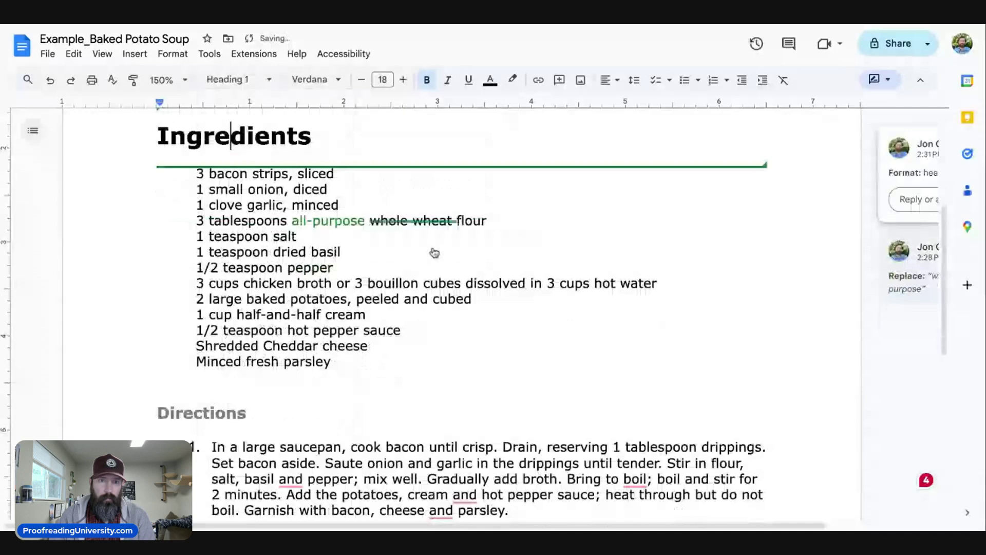
click(434, 253)
scroll(434, 253, down, 3)
click(238, 79)
mouse_move(276, 252)
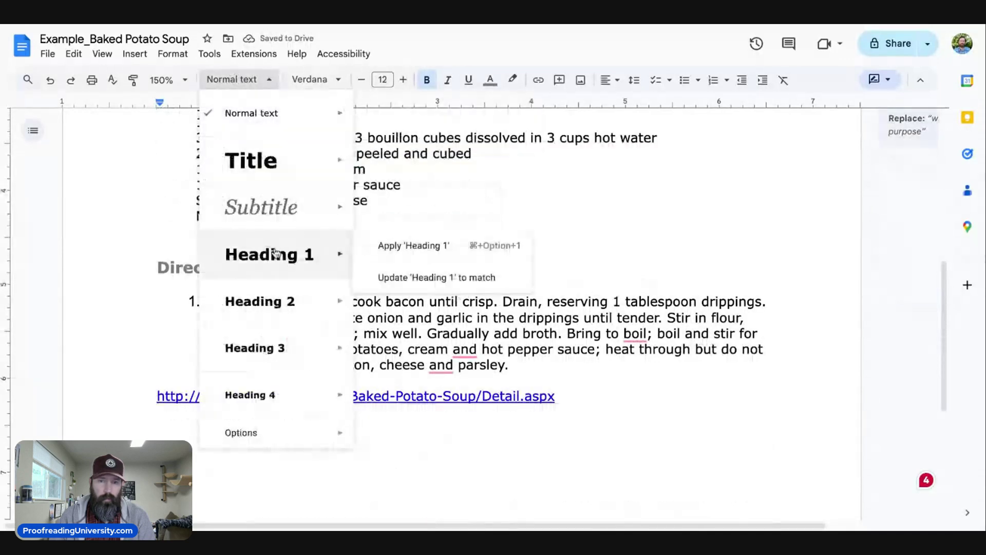
click(423, 255)
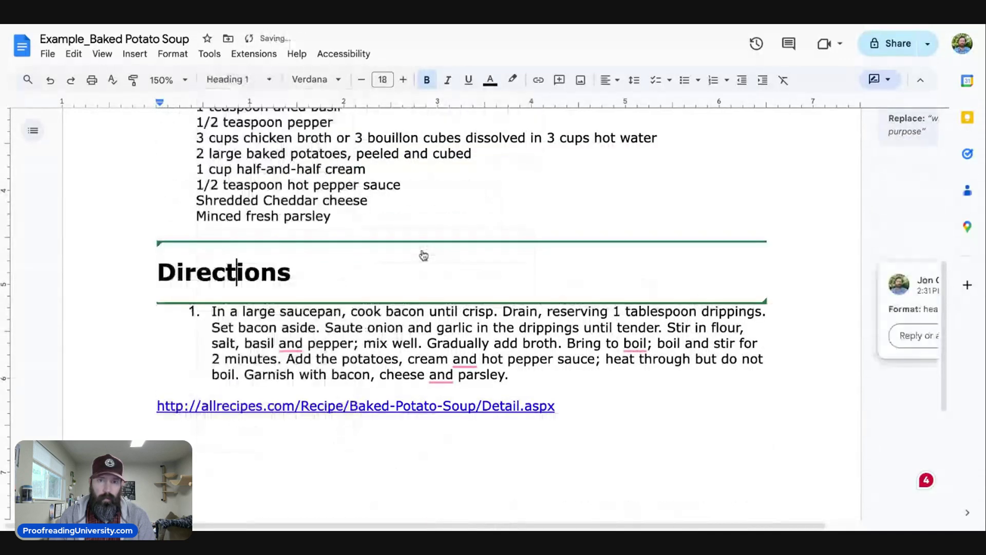
- Look over the suggested style changes, open the review of suggested edits, and preview the document with all suggestions accepted
scroll(423, 255, up, 5)
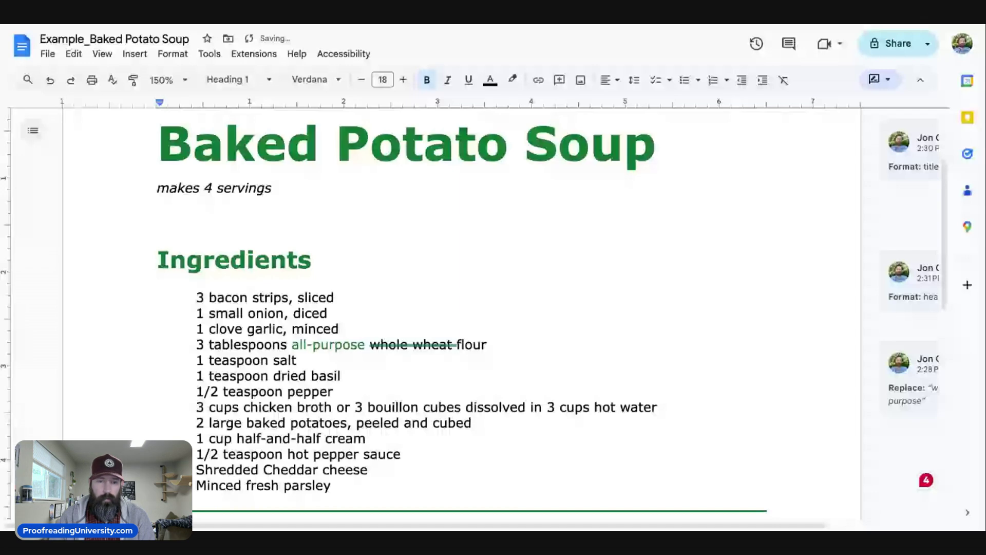
scroll(455, 256, down, 3)
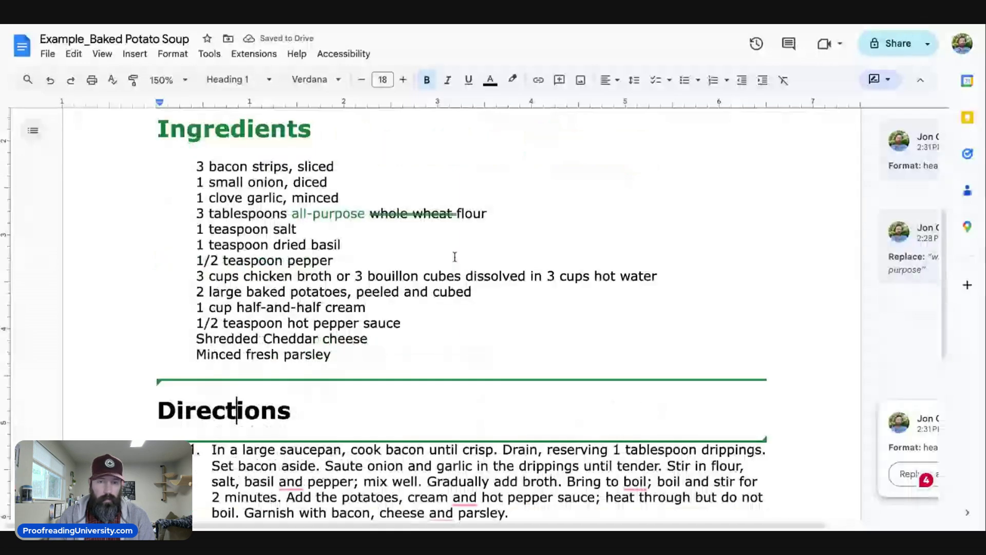
scroll(454, 256, up, 5)
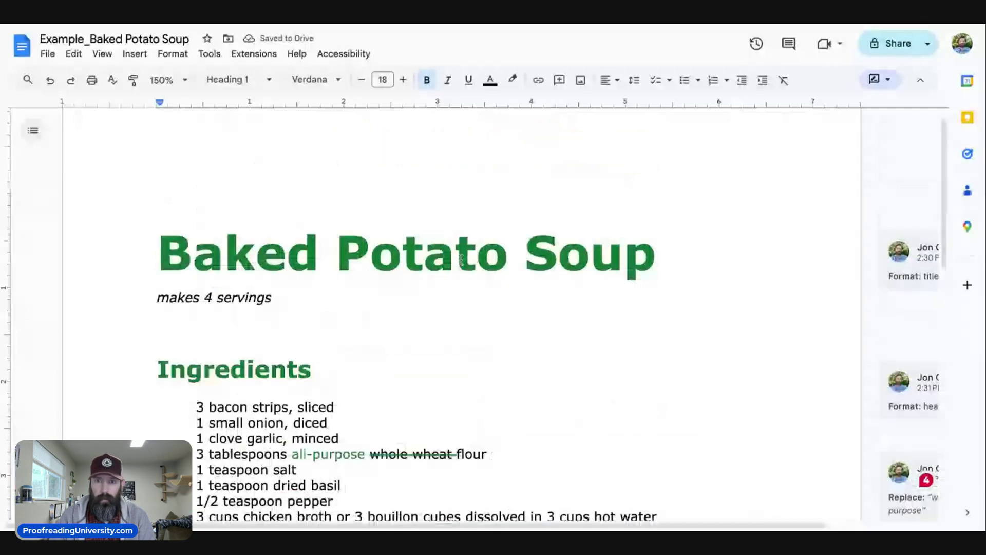
click(210, 55)
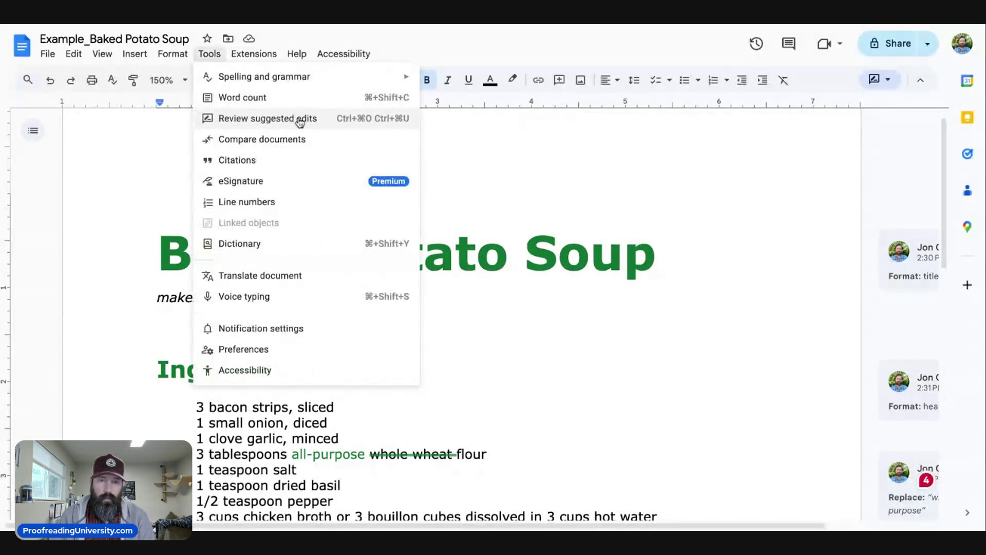
click(300, 119)
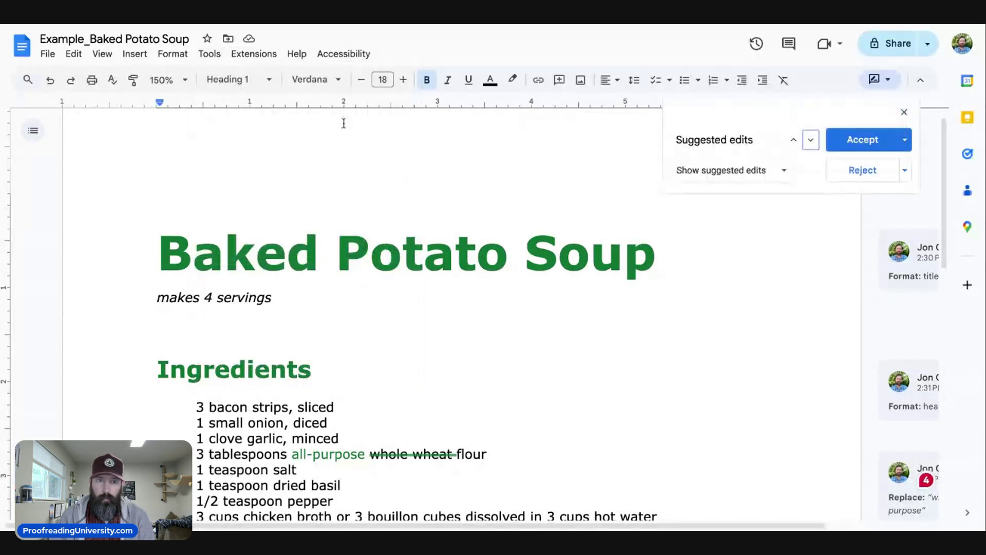
click(208, 57)
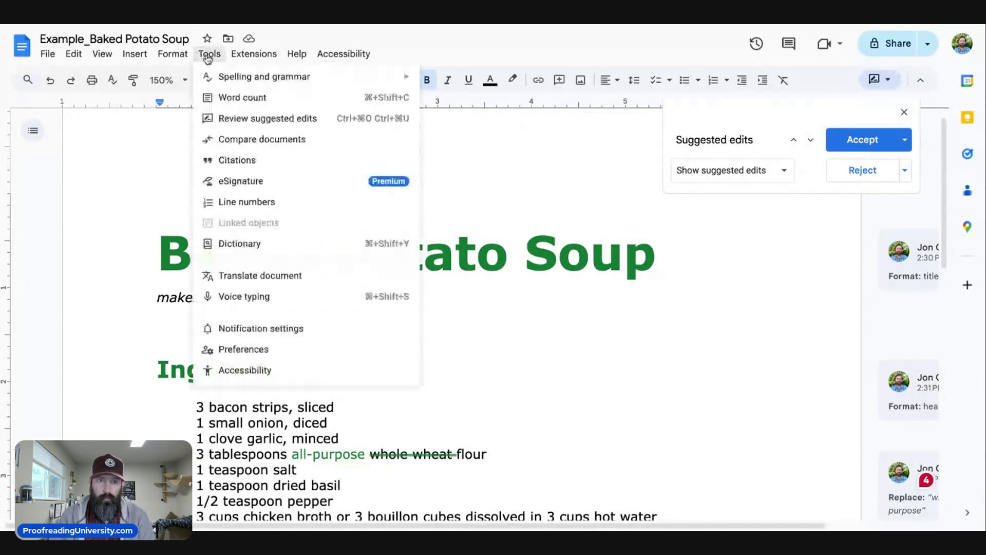
click(247, 120)
click(755, 172)
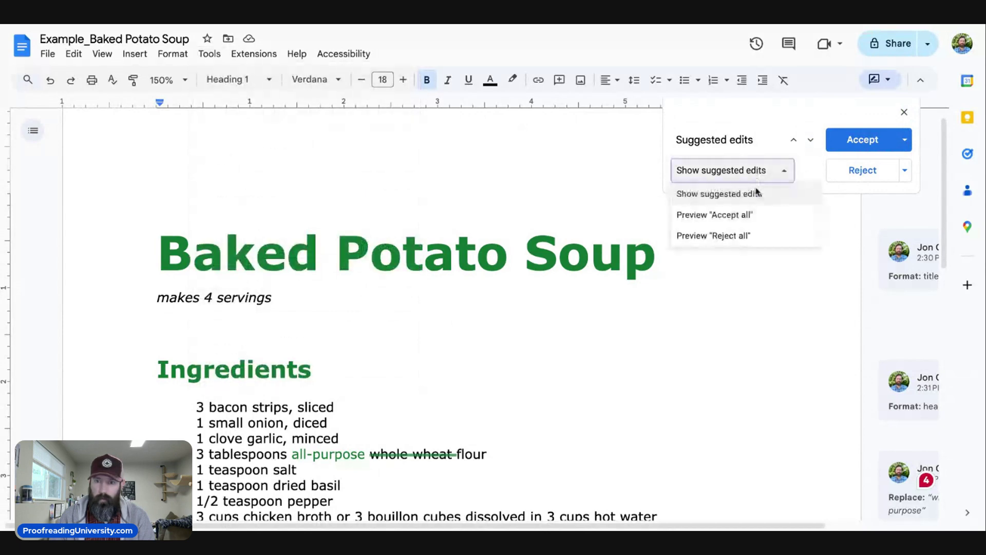
click(760, 218)
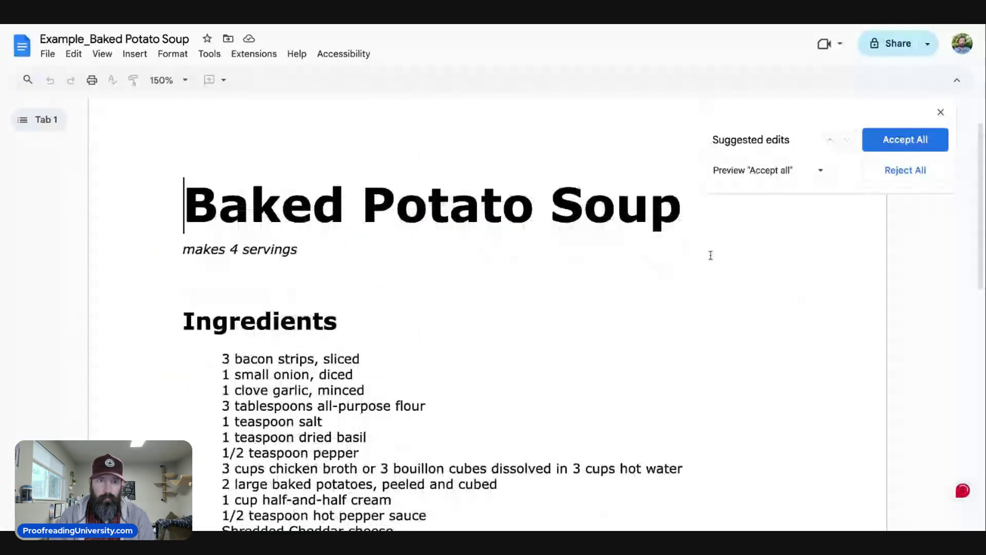
- Set the document zoom to 125% and look through the whole recipe in the "Accept all" preview
click(165, 79)
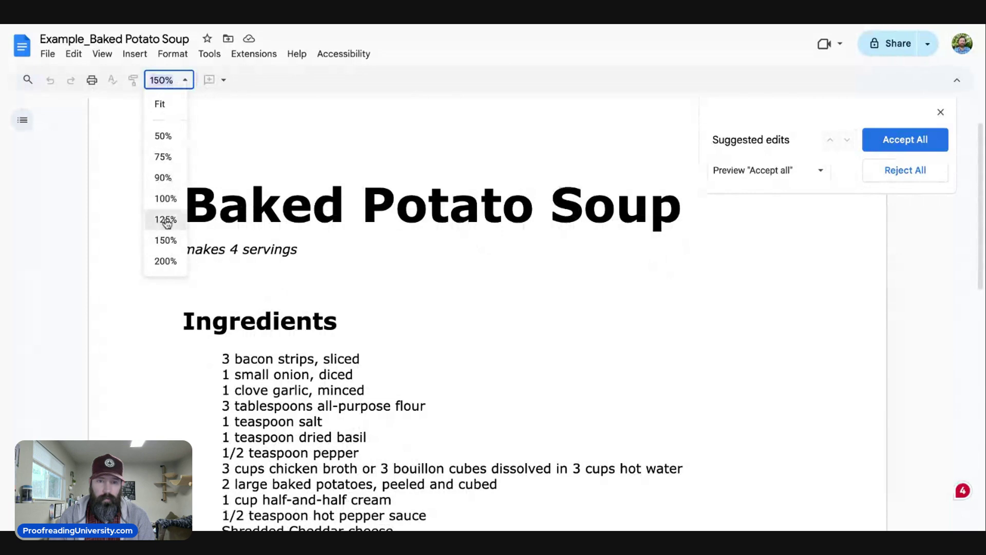
click(166, 220)
scroll(167, 263, down, 3)
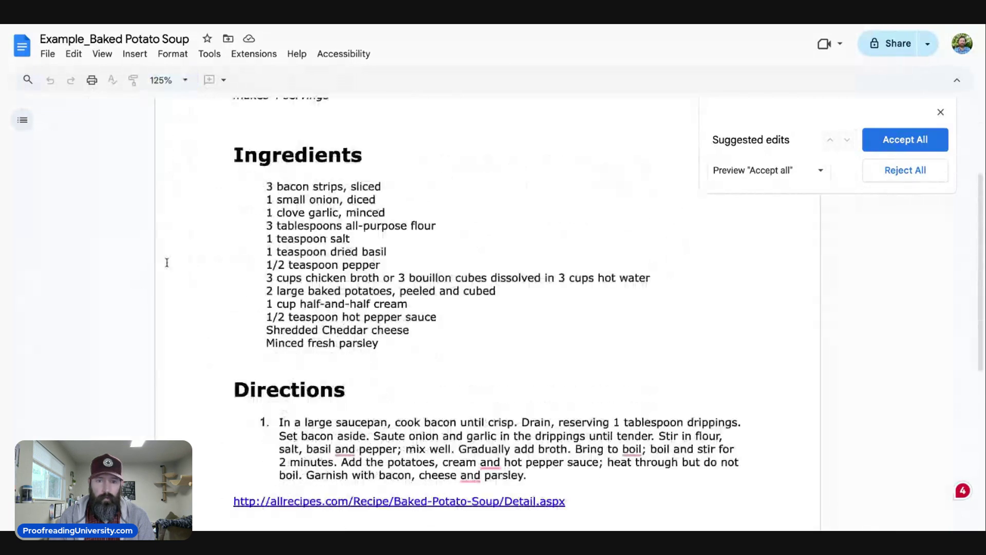
scroll(167, 262, up, 3)
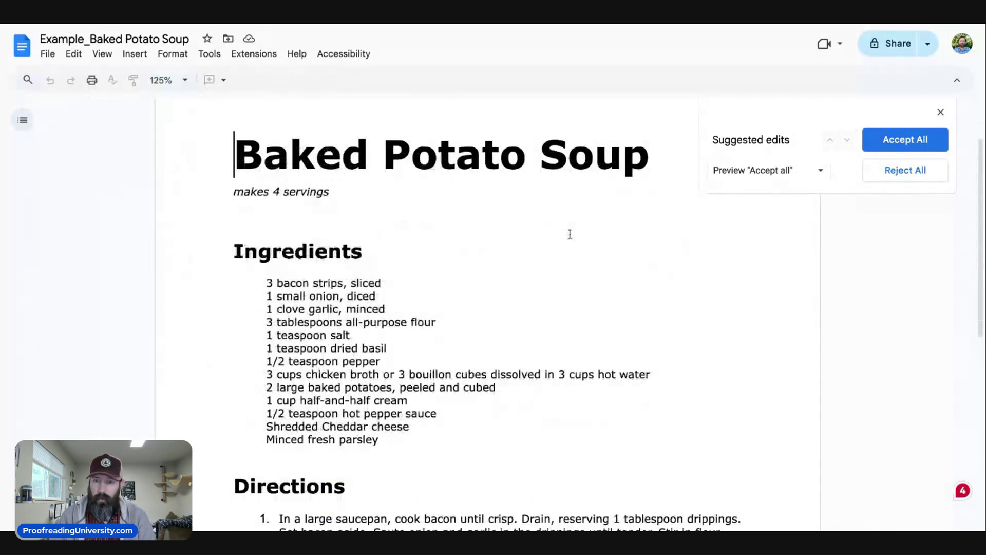
- Preview the document with all suggestions rejected and look through the headings and ingredients
click(821, 171)
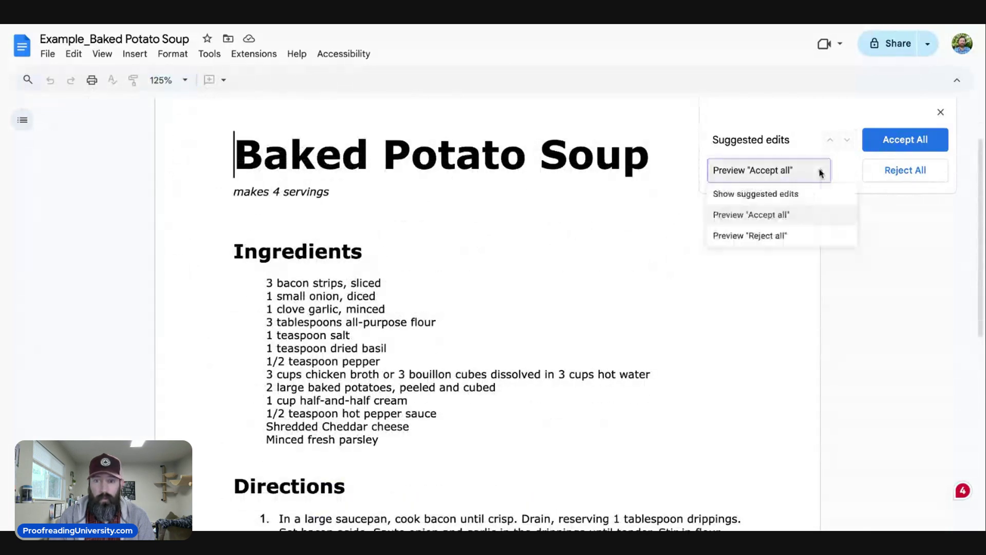
click(796, 237)
scroll(636, 283, down, 3)
scroll(637, 282, up, 2)
- Switch back to the "Accept all" preview, and close the suggested edits review to return to the marked-up document
click(740, 171)
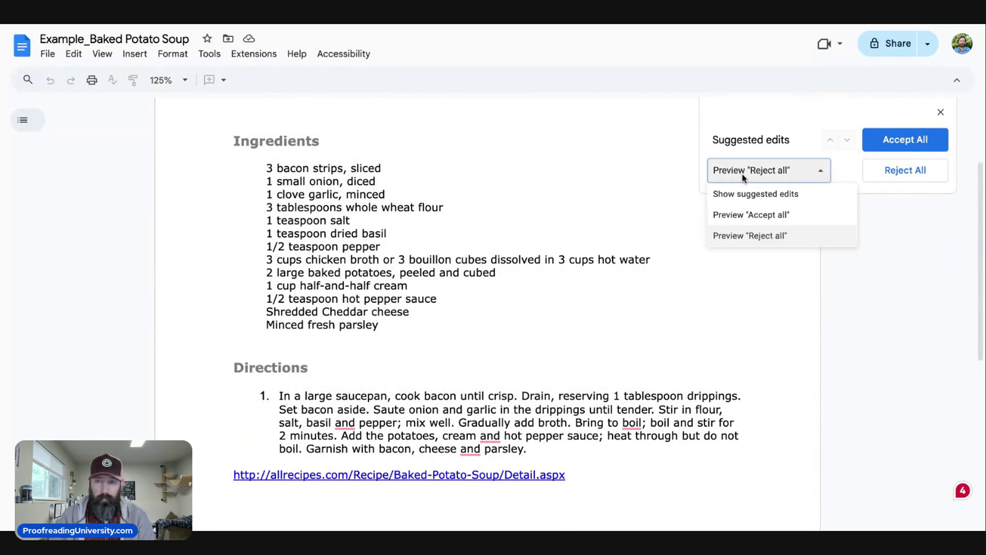
click(757, 216)
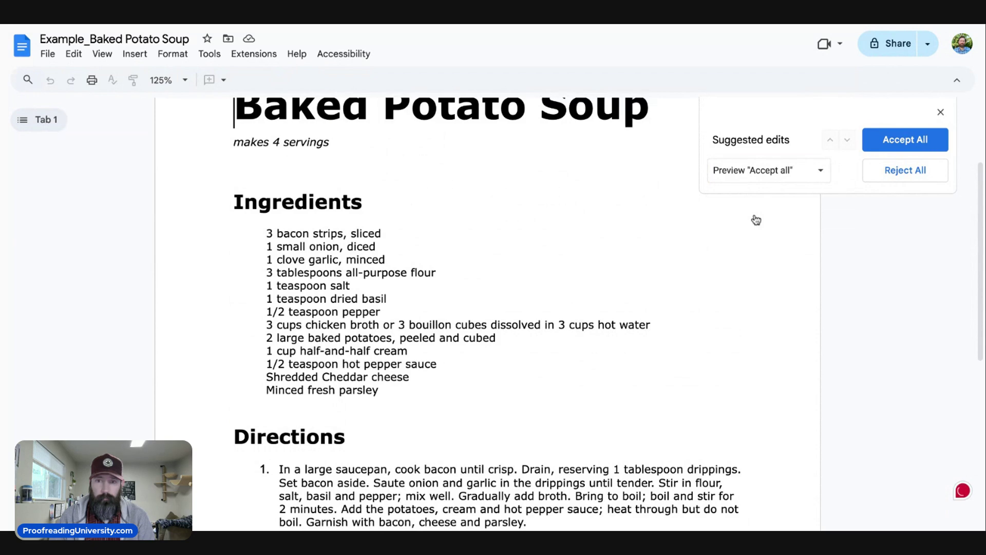
click(941, 113)
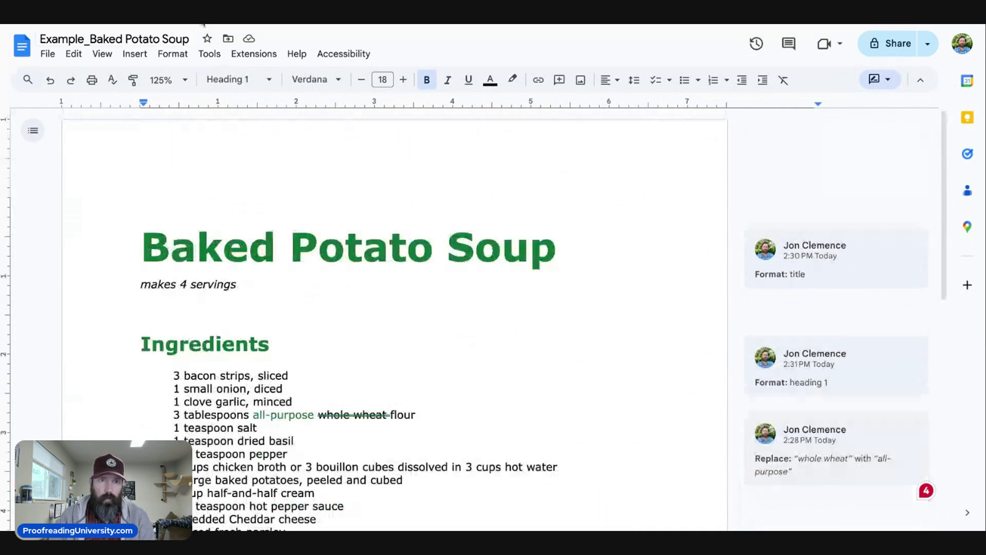
scroll(394, 319, down, 2)
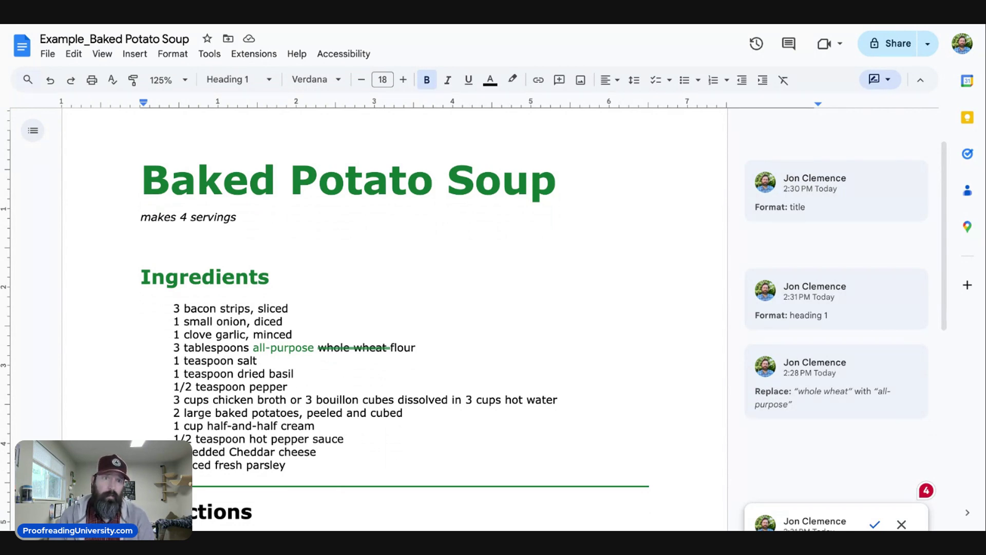
- Open the document's version history and look through the marked changes in the current version, December 2, 2:31 PM
click(48, 54)
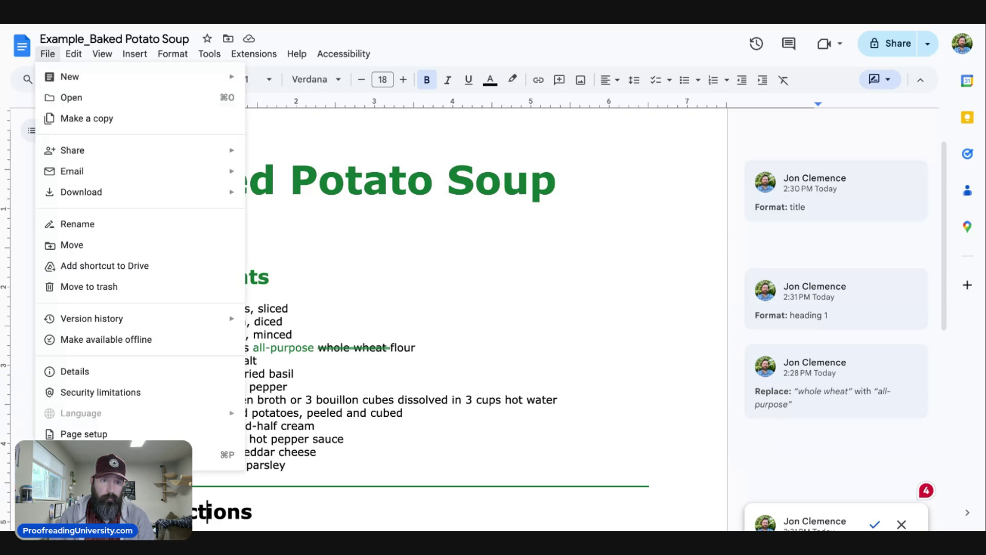
mouse_move(110, 319)
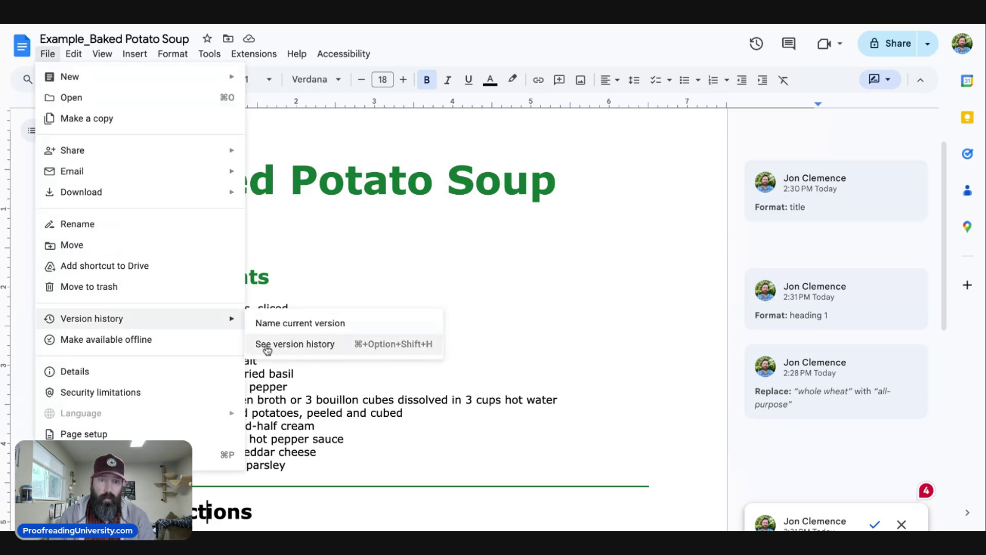
click(326, 351)
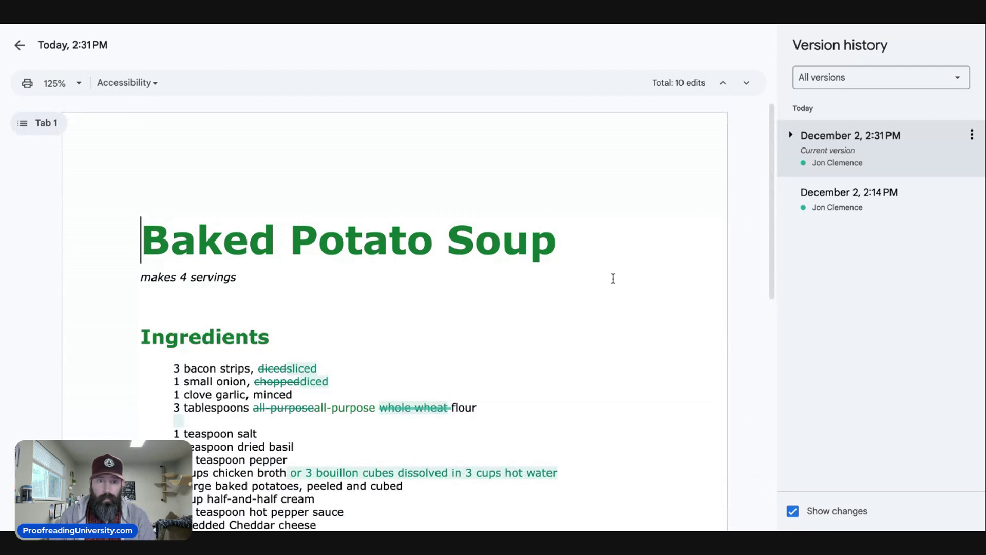
scroll(618, 276, down, 3)
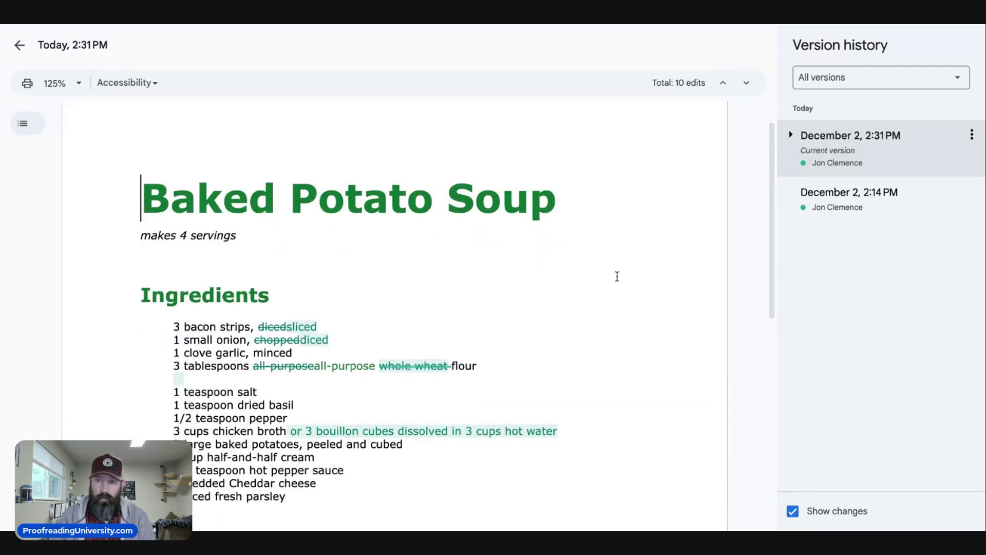
scroll(411, 308, down, 4)
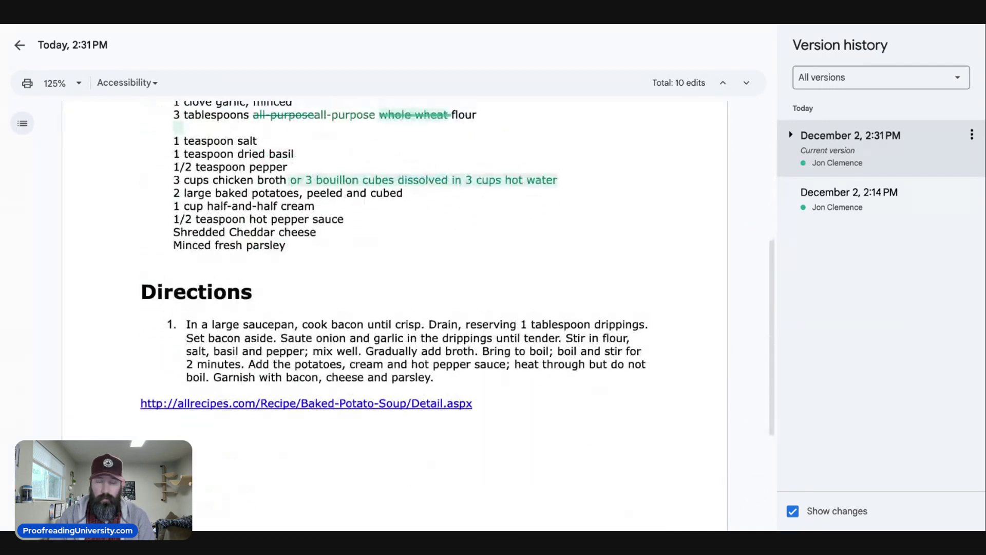
scroll(411, 308, up, 6)
- View the earlier version from December 2, 2:14 PM and look through its recipe text
click(840, 199)
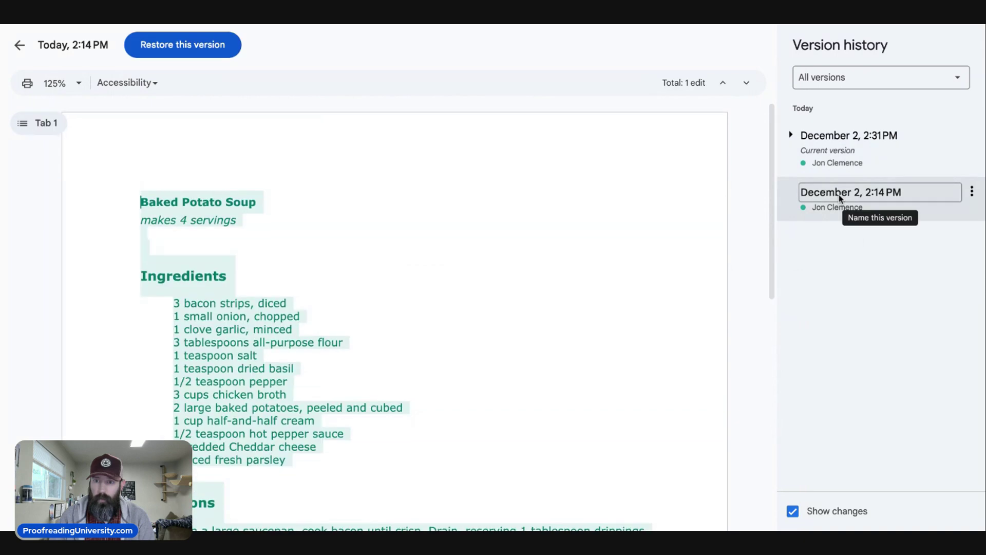
click(591, 326)
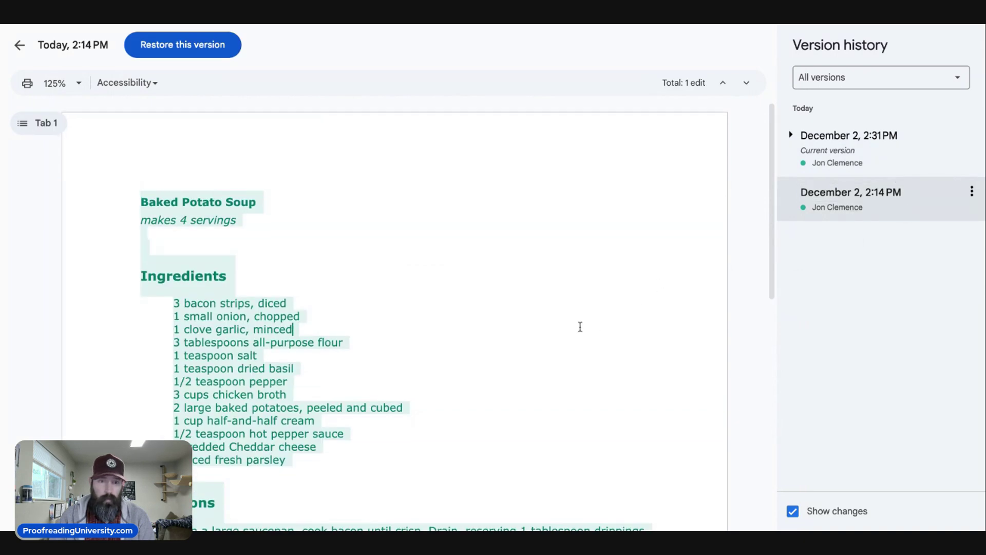
scroll(570, 327, down, 1)
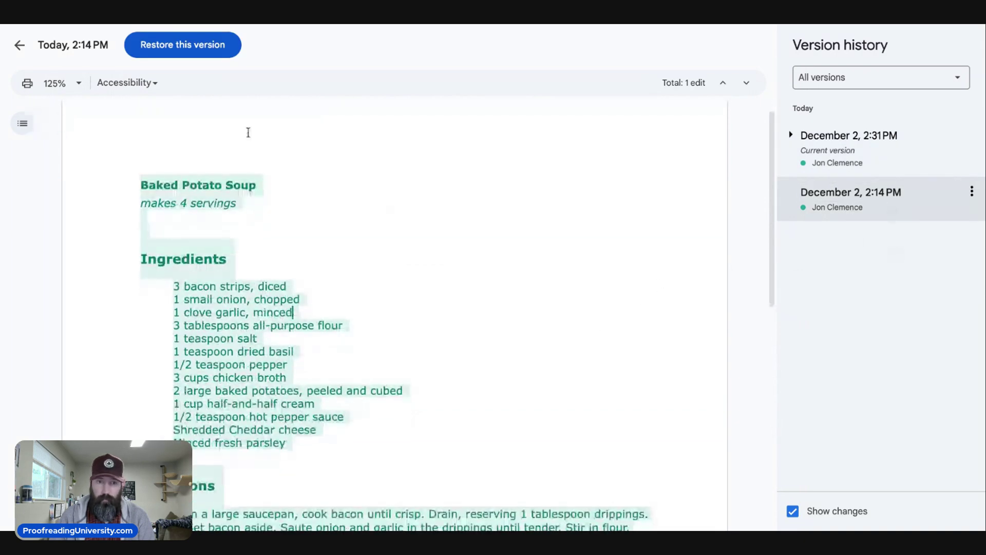
scroll(483, 286, down, 3)
scroll(483, 286, up, 3)
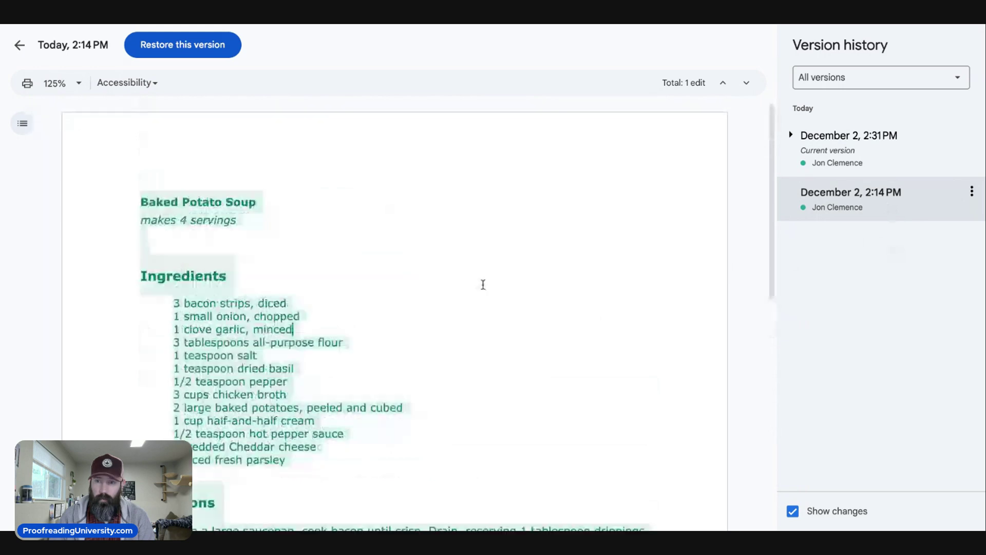
- Return to the December 2, 2:31 PM version, examine its ingredient and heading changes, and leave the version history
click(871, 149)
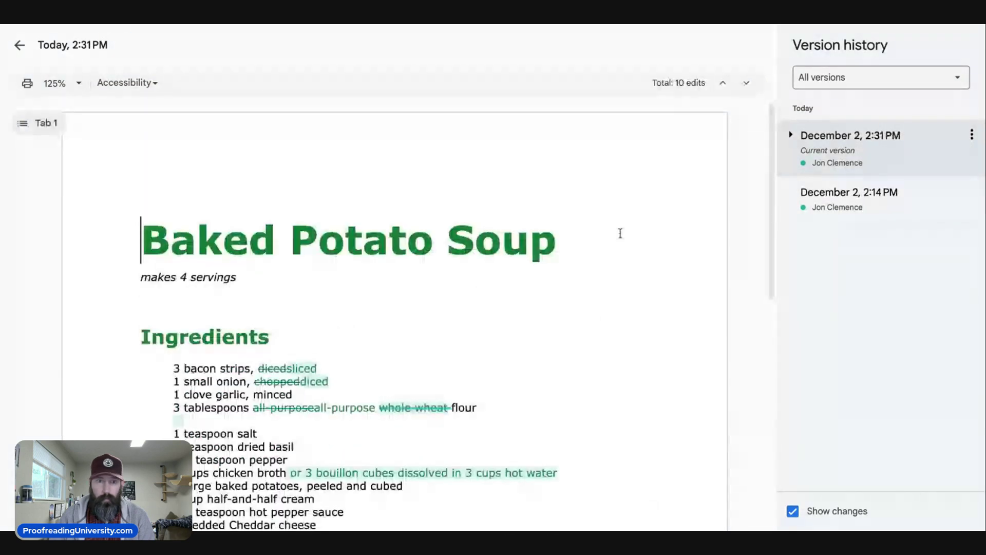
scroll(670, 276, down, 1)
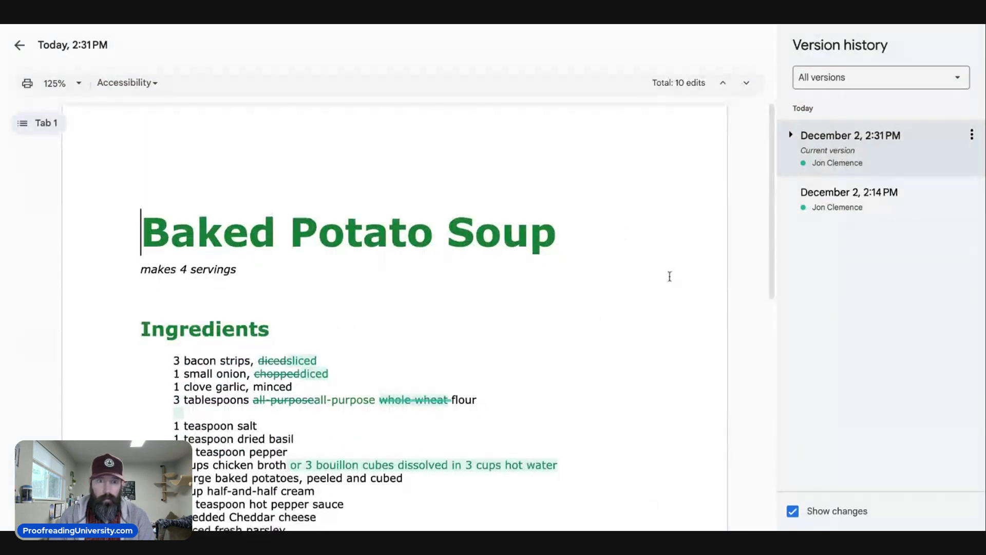
scroll(670, 277, down, 1)
scroll(669, 276, down, 3)
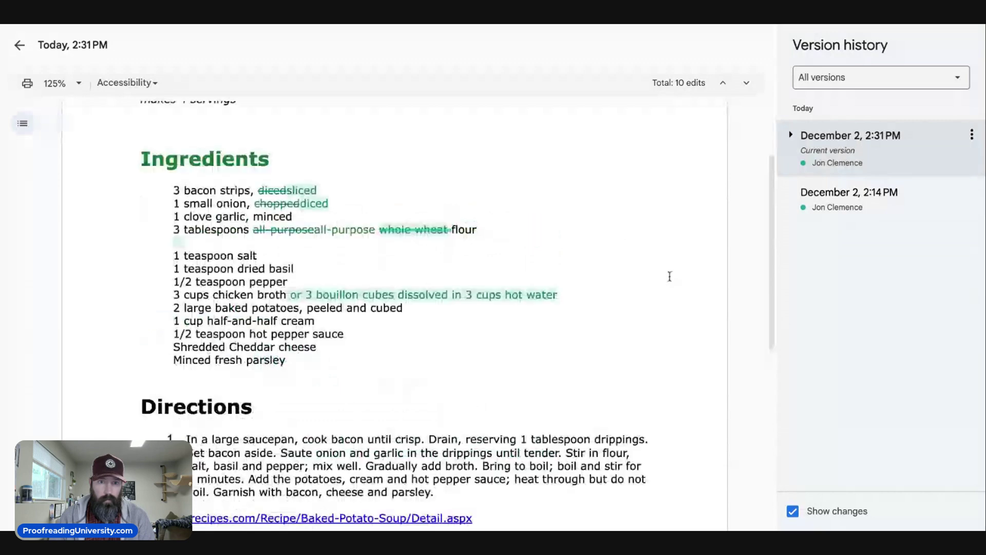
scroll(670, 276, up, 3)
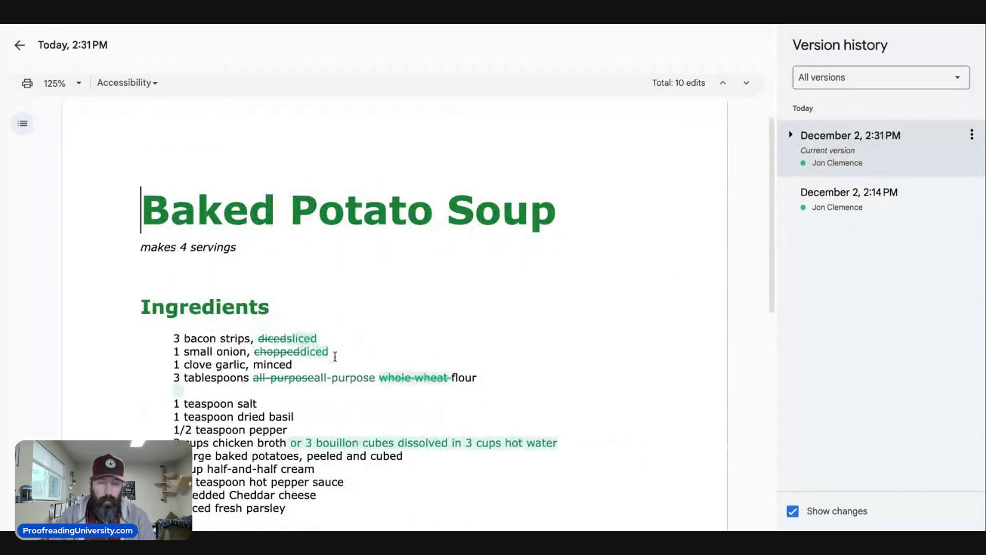
scroll(335, 356, down, 3)
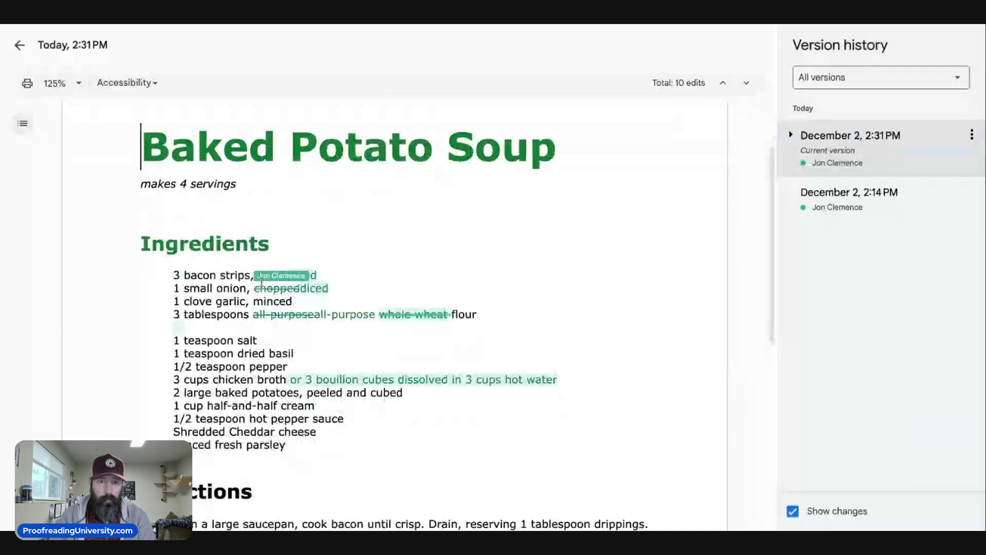
scroll(630, 292, down, 3)
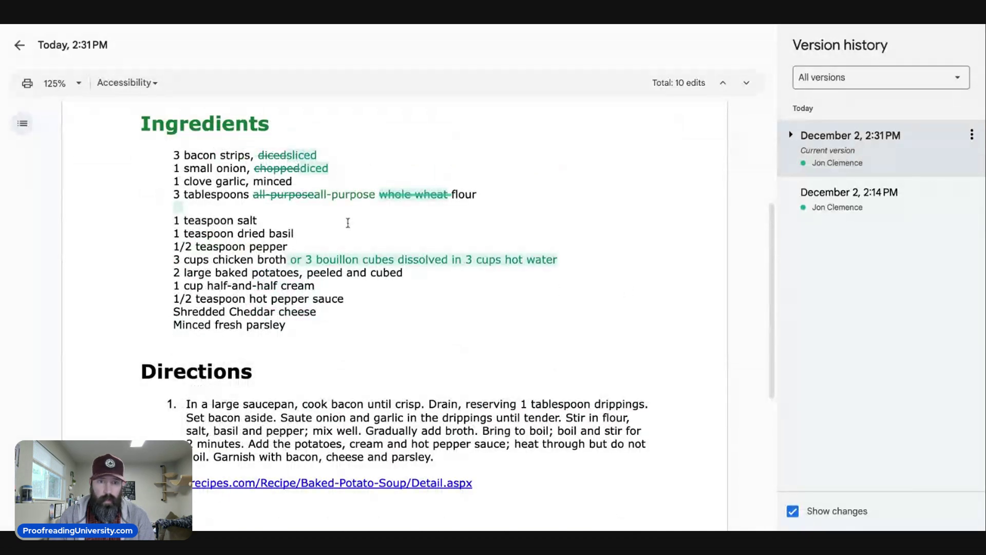
scroll(699, 224, up, 4)
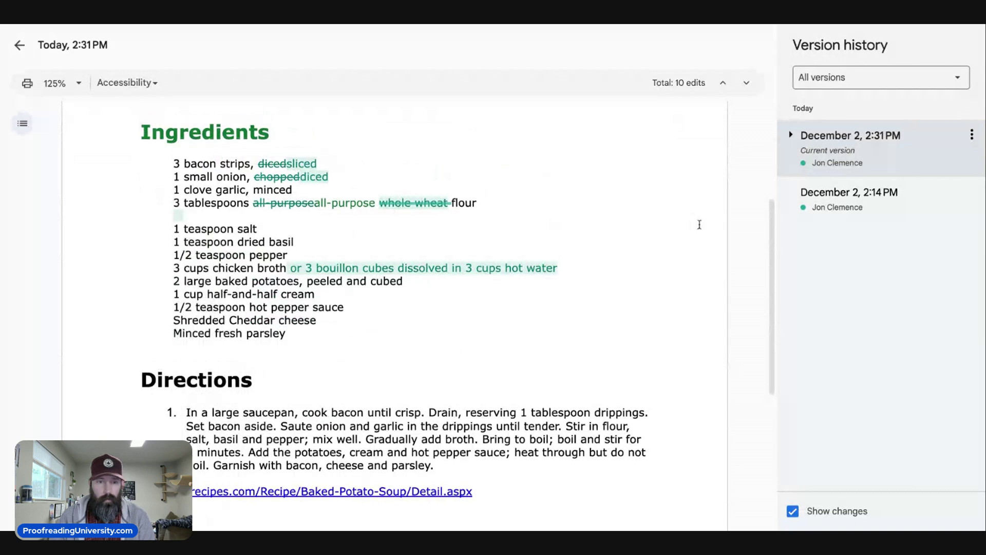
scroll(699, 225, down, 3)
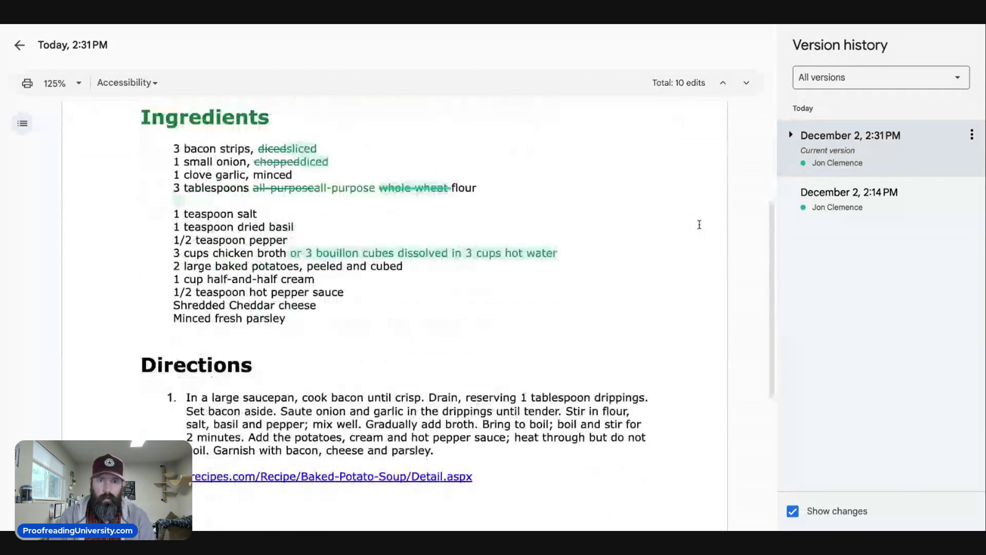
scroll(700, 225, up, 2)
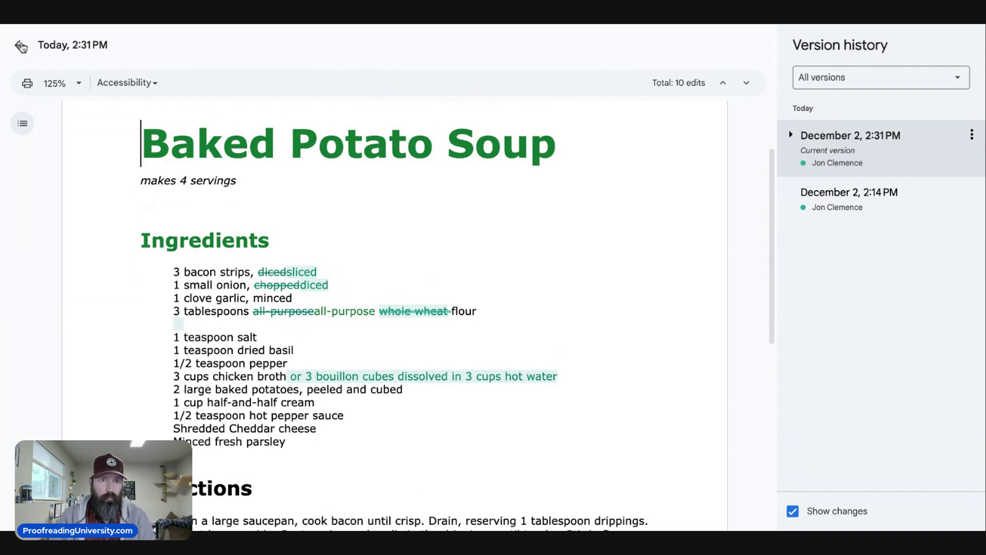
click(20, 45)
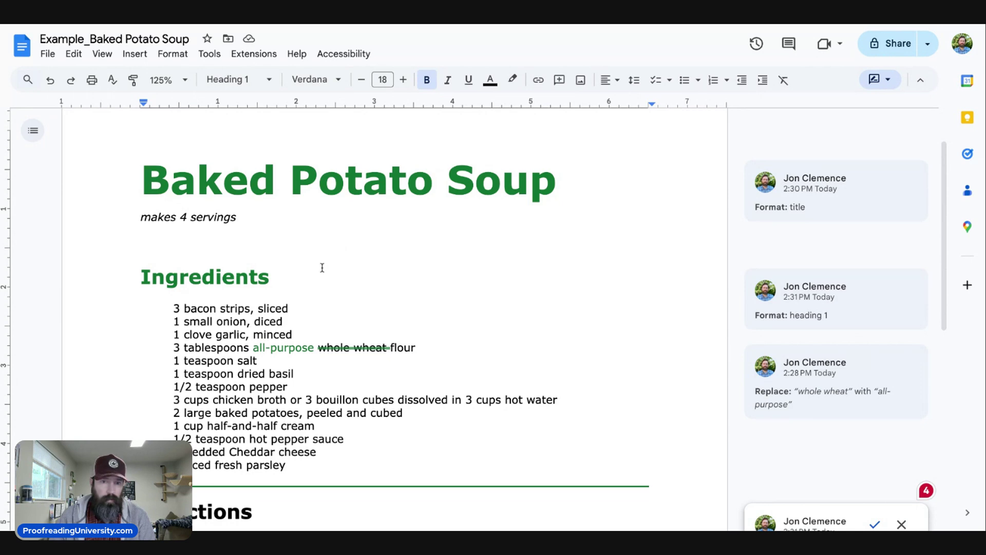
- Show the non-printing characters in the document and set the zoom to 150%
scroll(322, 267, down, 1)
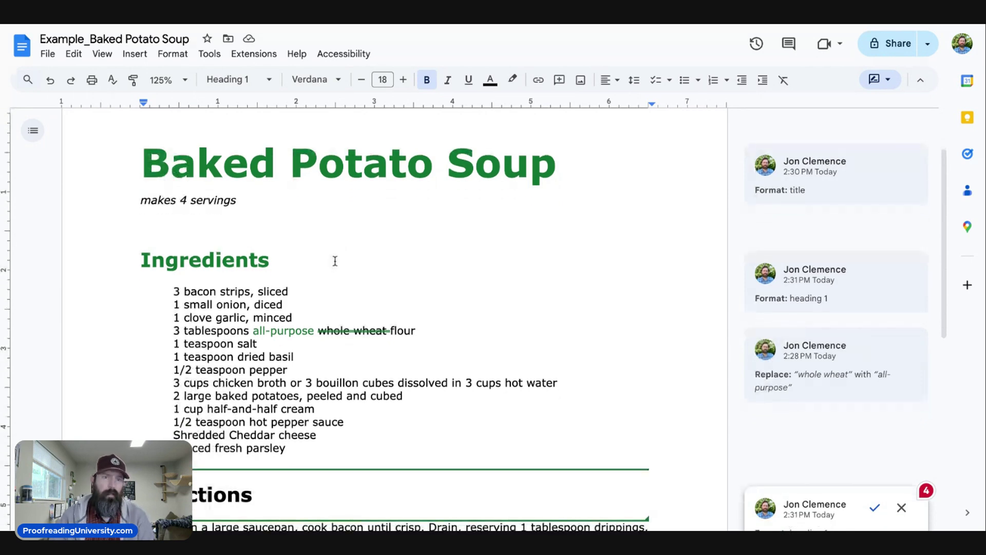
click(102, 54)
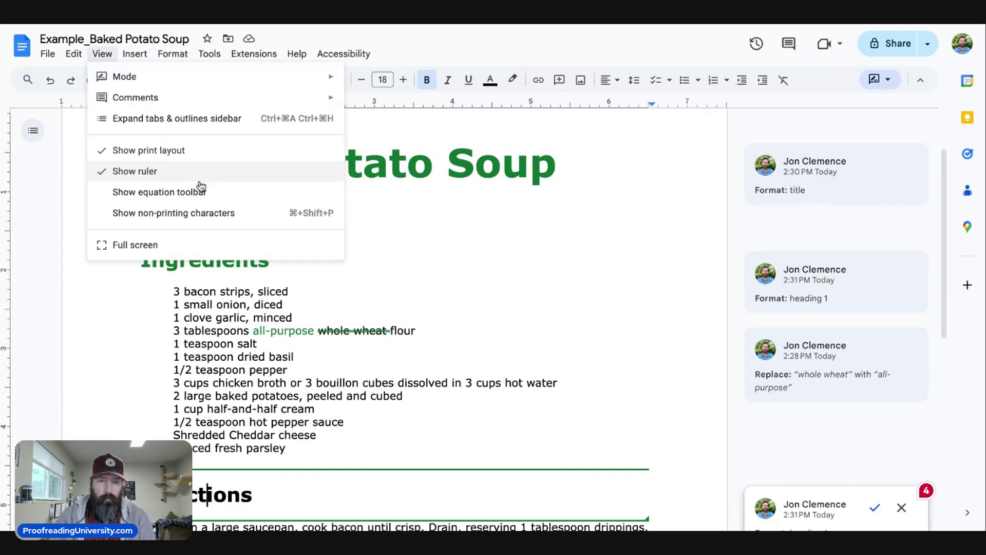
click(192, 215)
scroll(570, 261, down, 1)
scroll(570, 261, down, 3)
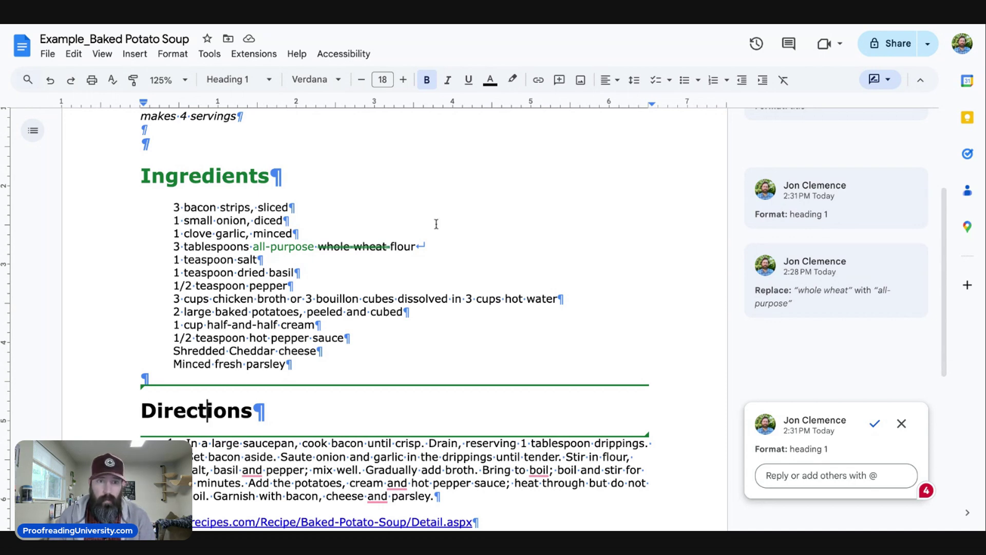
click(168, 80)
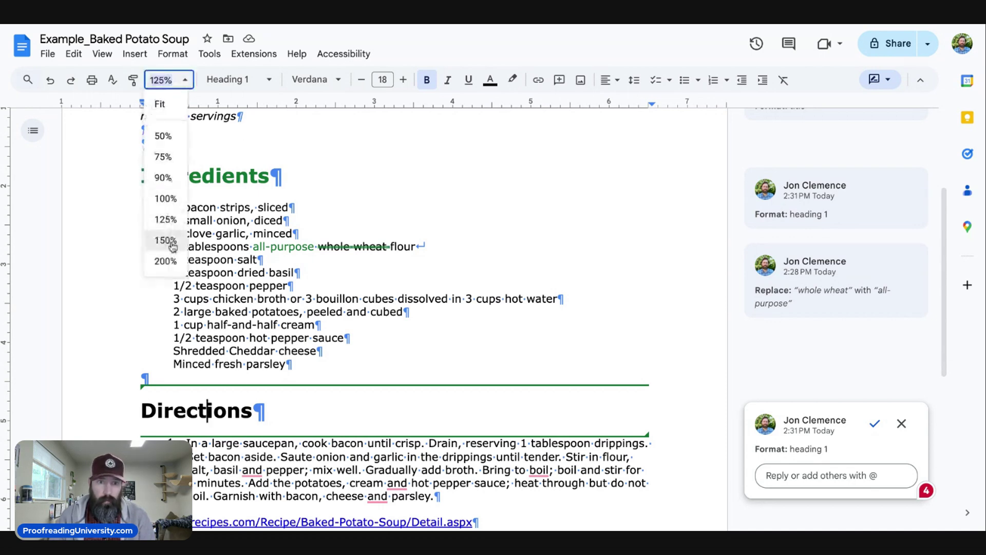
click(164, 242)
scroll(702, 277, down, 1)
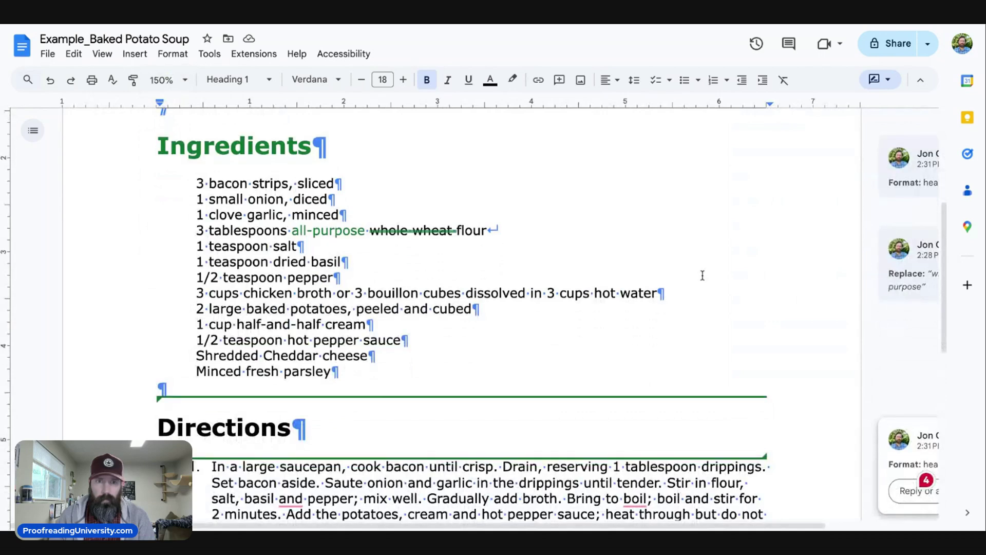
- Compare the line break mark after "flour" with the paragraph marks ending the ingredient lines above it
drag(496, 235, 548, 236)
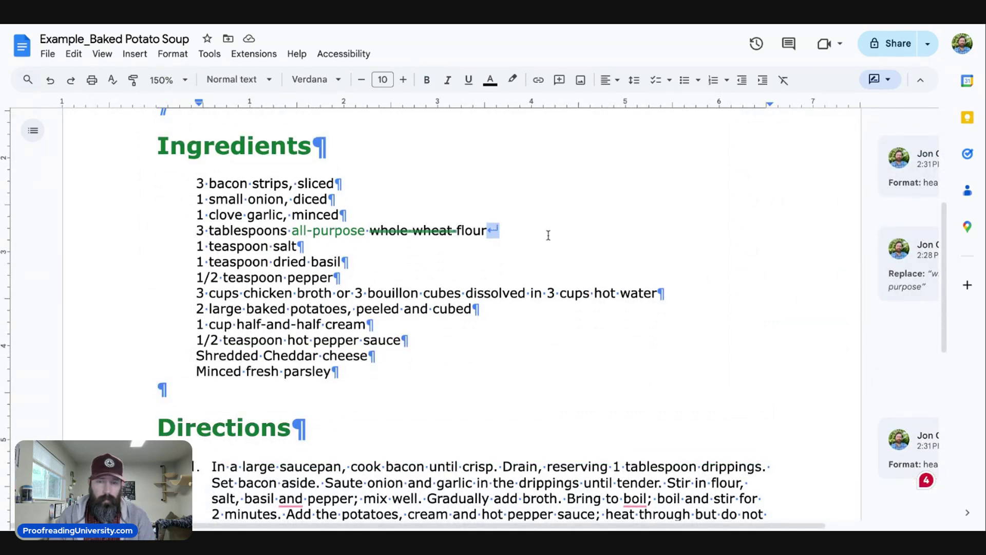
drag(354, 220, 345, 217)
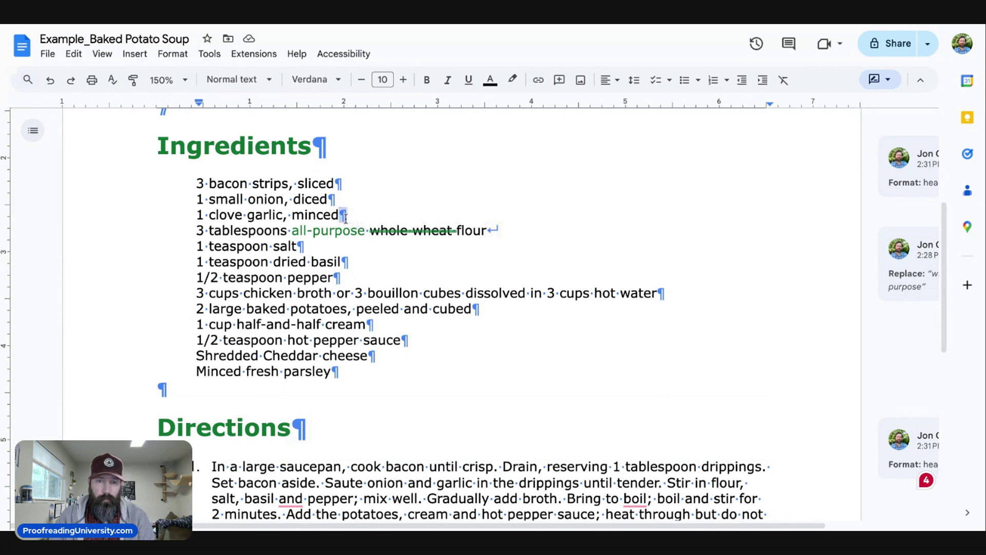
click(336, 185)
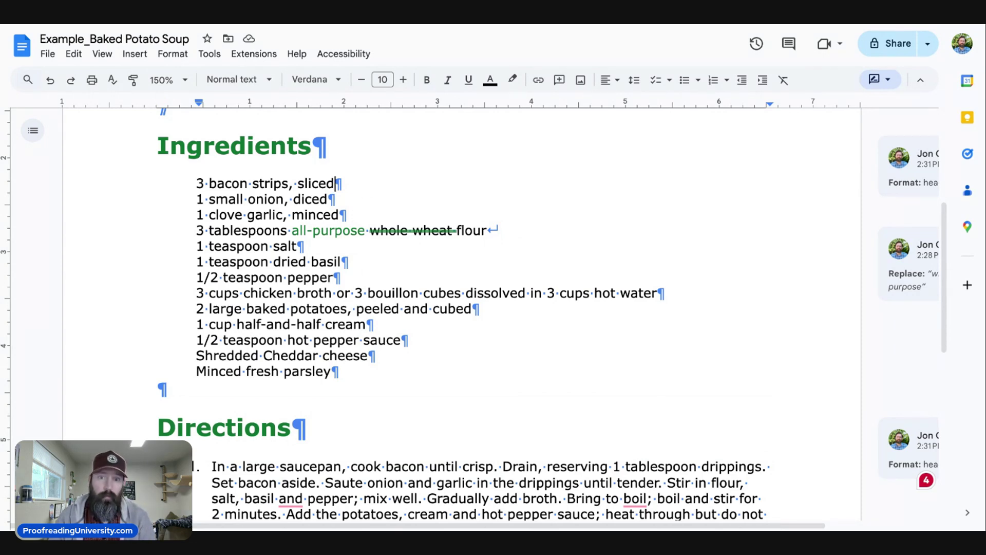
drag(503, 232, 494, 231)
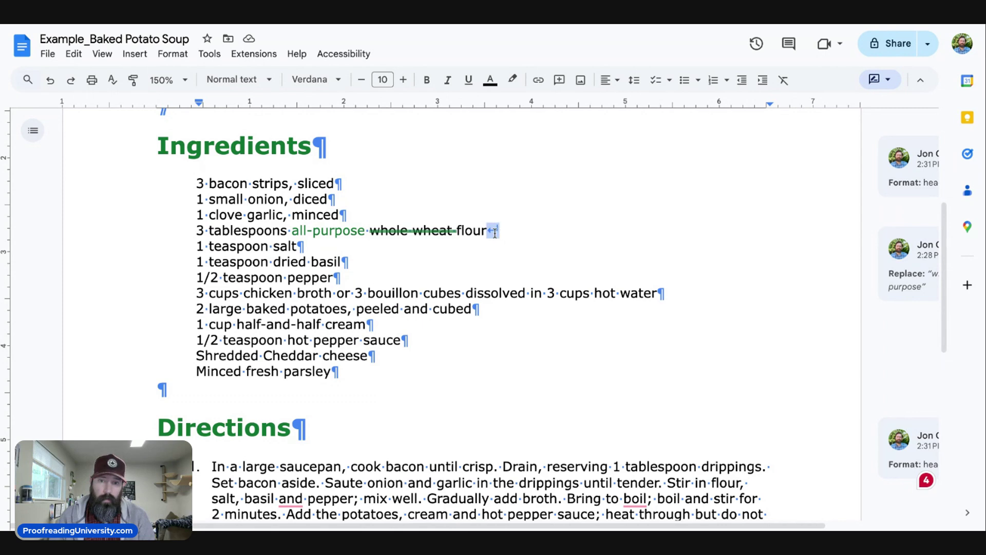
click(518, 232)
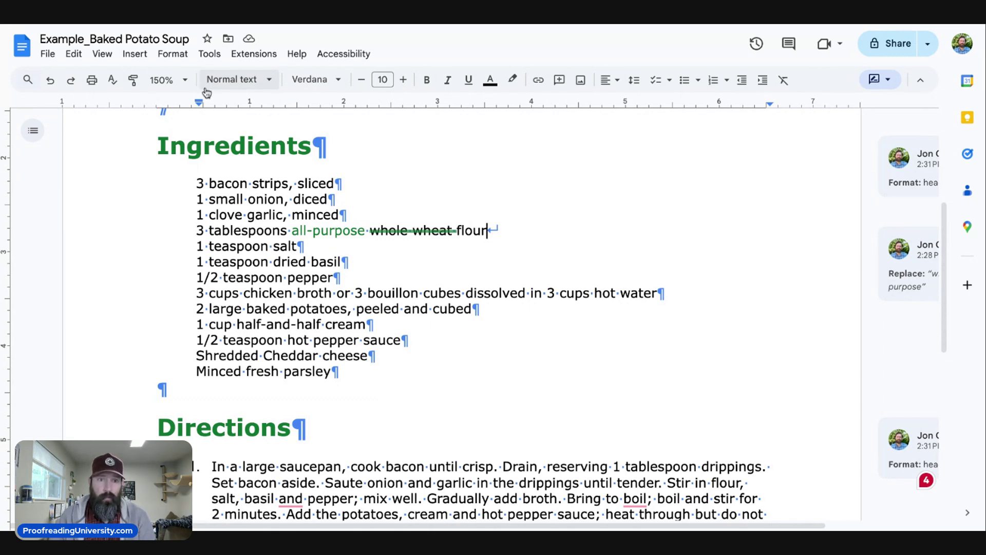
- Hide the non-printing characters to check the flour line without marks, and show them again
click(103, 53)
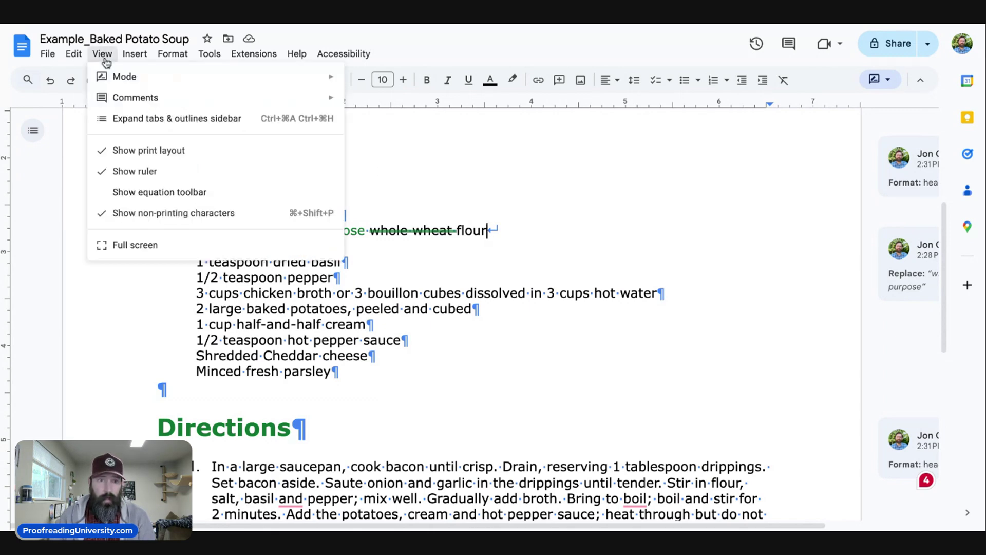
click(136, 212)
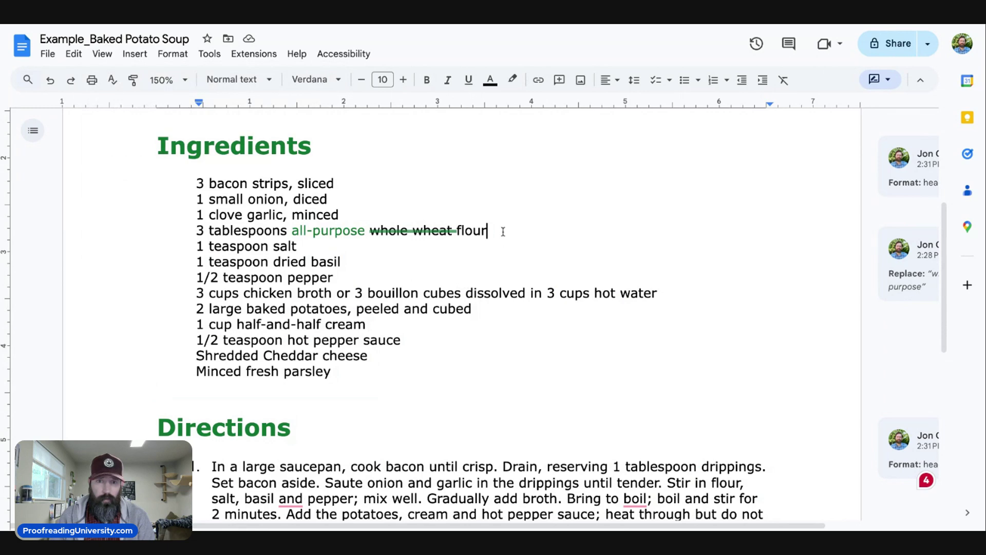
click(102, 53)
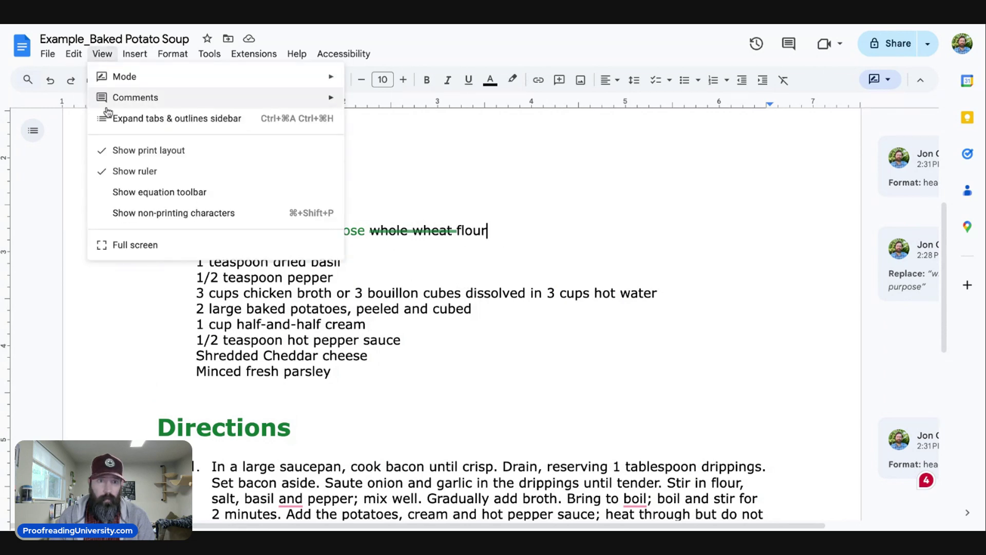
click(237, 216)
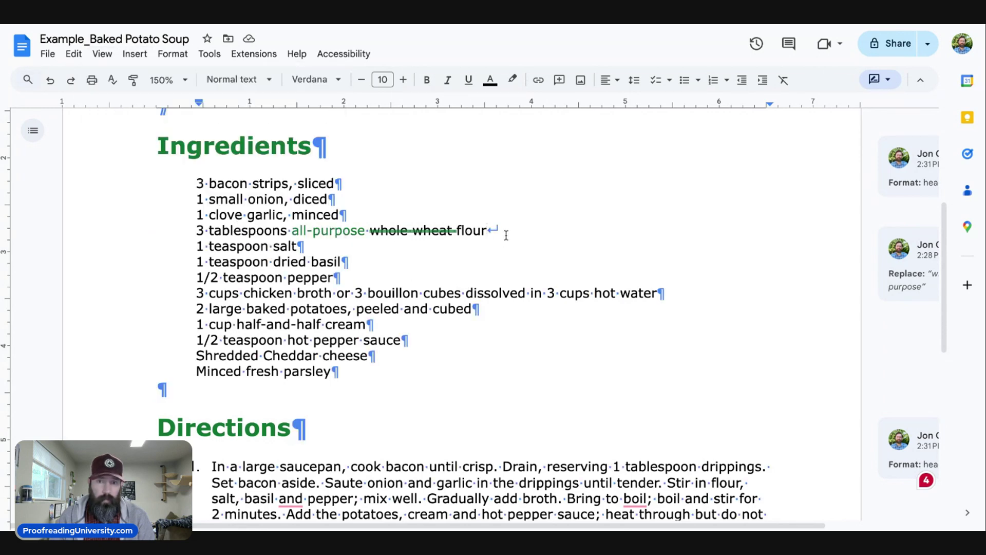
- Delete the line break after "flour" in the ingredients list as a suggested edit
drag(488, 233, 503, 232)
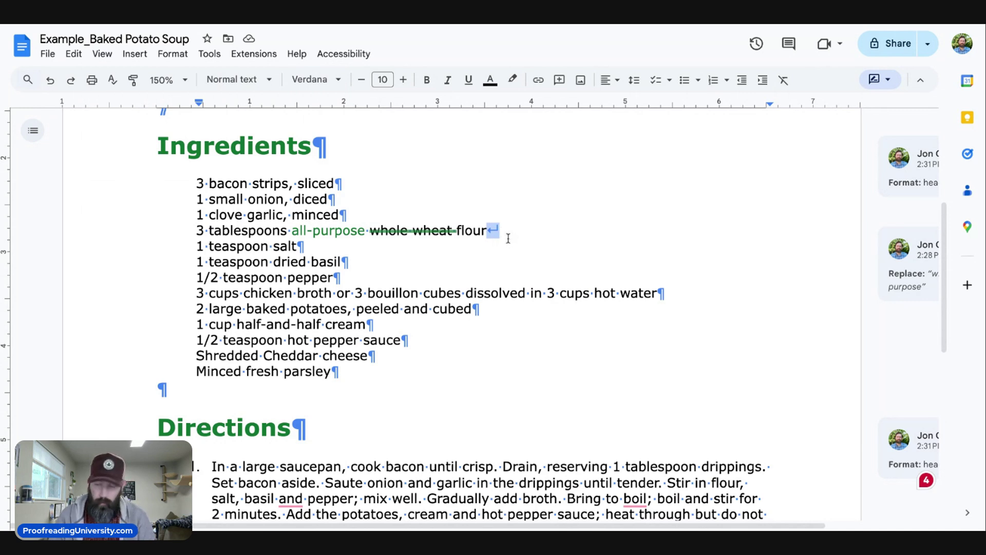
key(Right)
key(BackSpace)
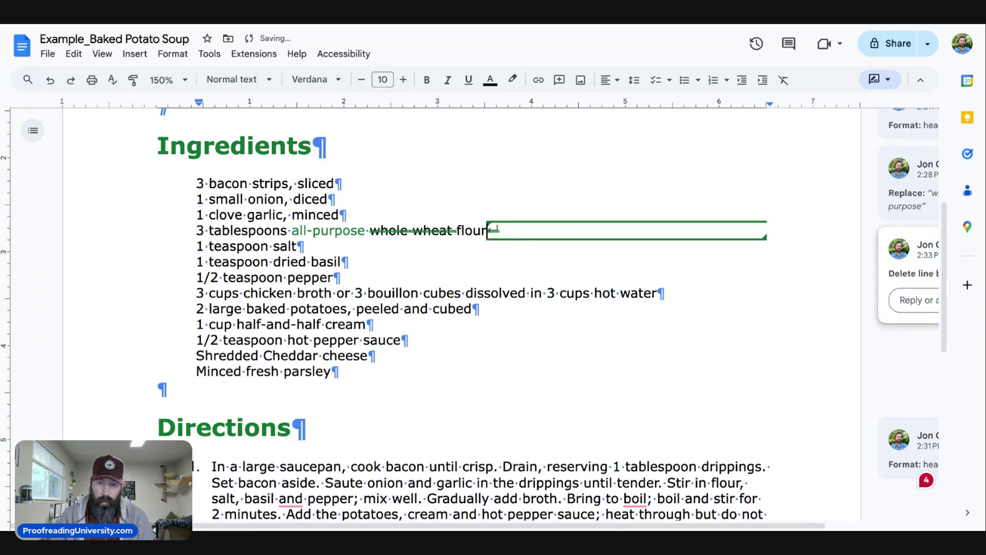
- Insert a paragraph break after "flour" in the ingredients list as a suggested edit
key(Return)
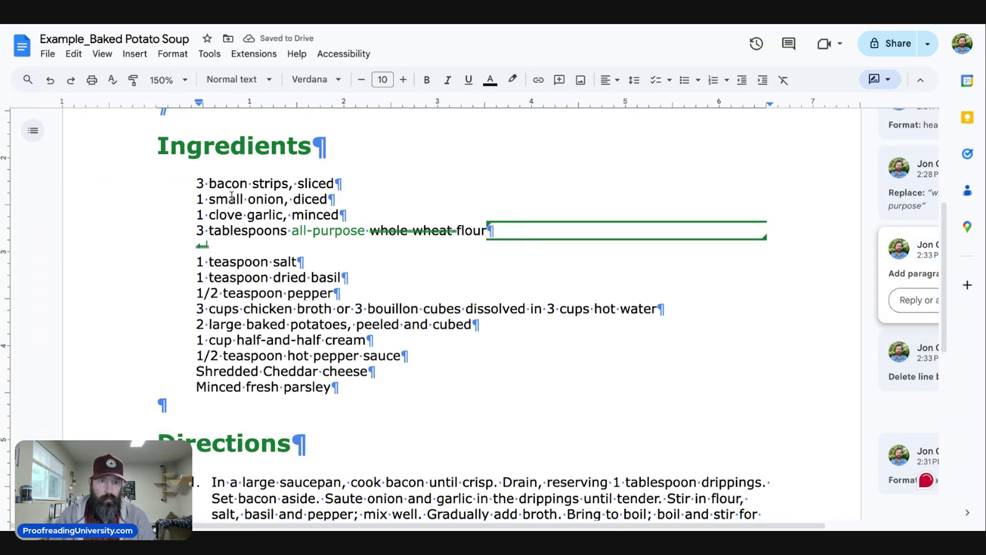
- Add an extra space between "Shredded" and "Cheddar" to check how double spaces are marked, and remove it again
scroll(439, 335, down, 1)
scroll(440, 335, down, 2)
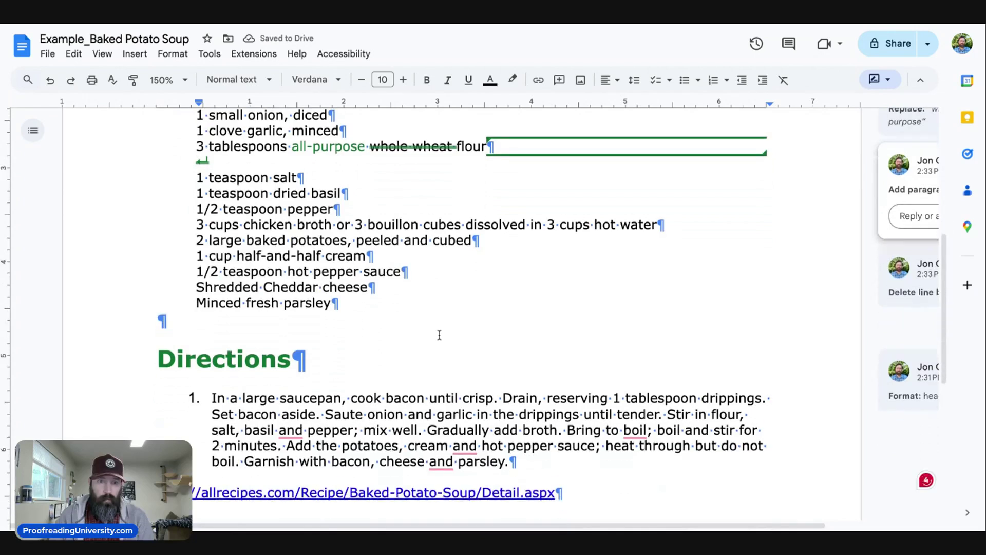
click(264, 291)
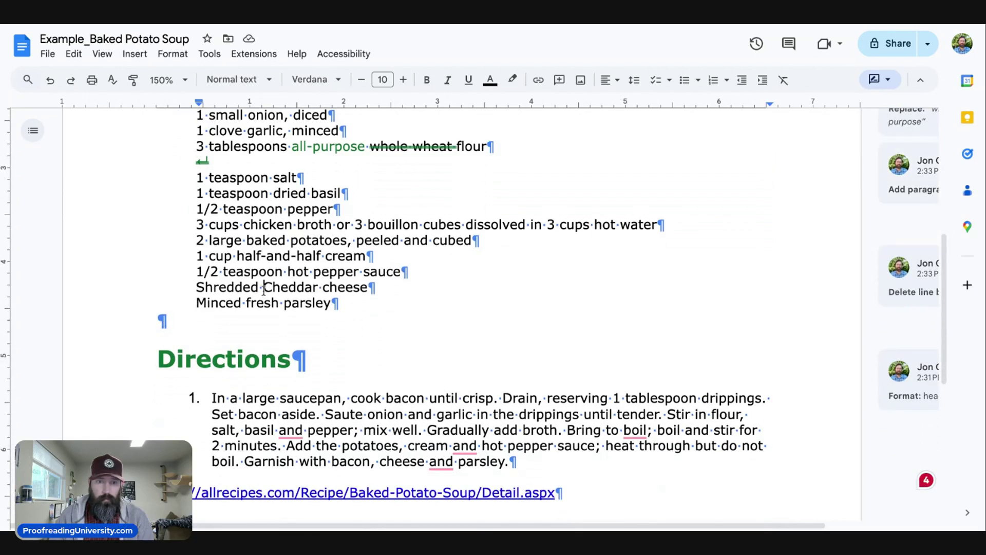
click(414, 306)
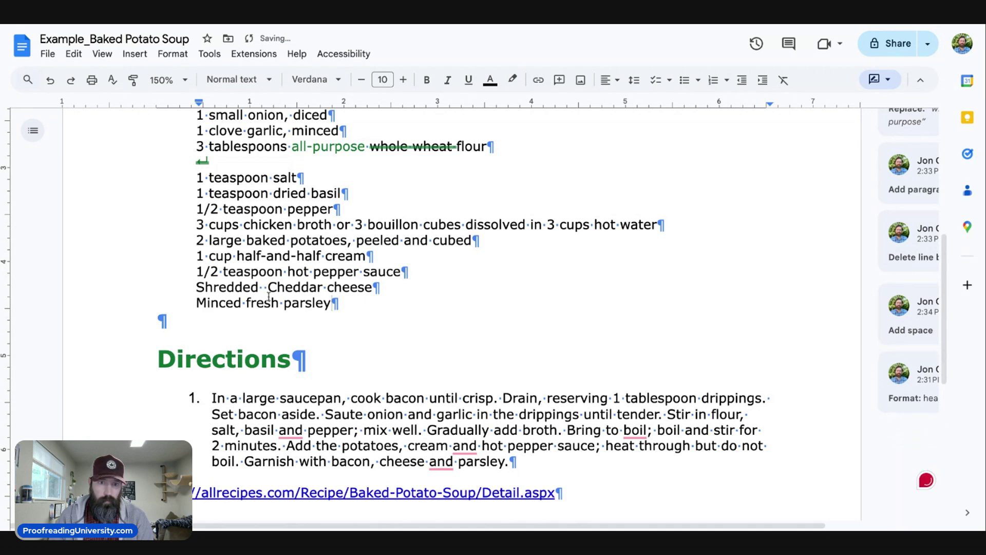
drag(259, 289, 267, 289)
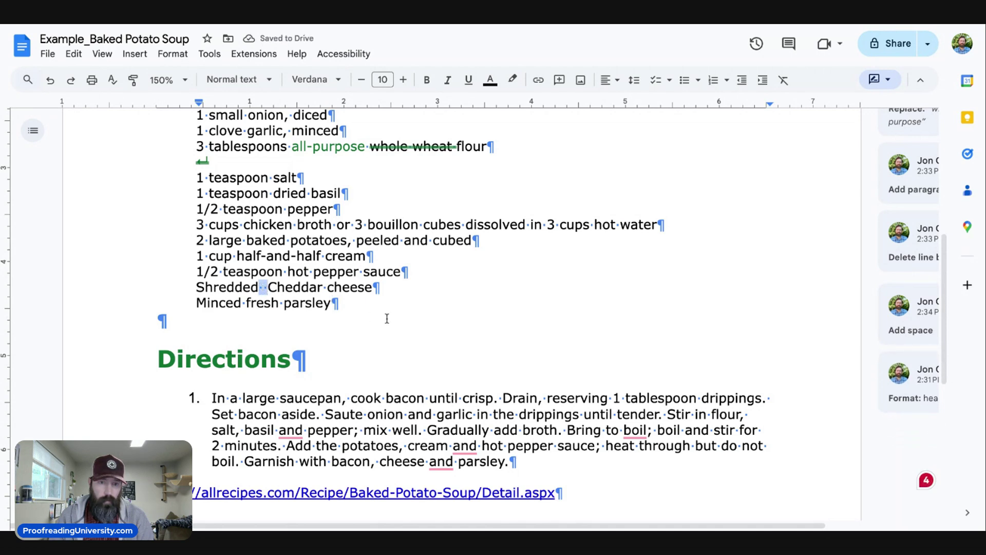
key(BackSpace)
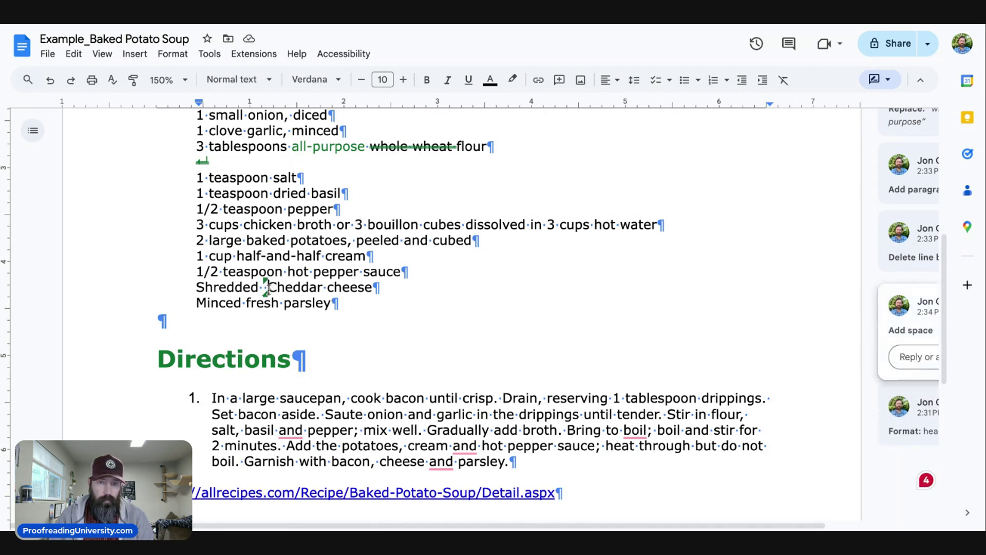
key(BackSpace)
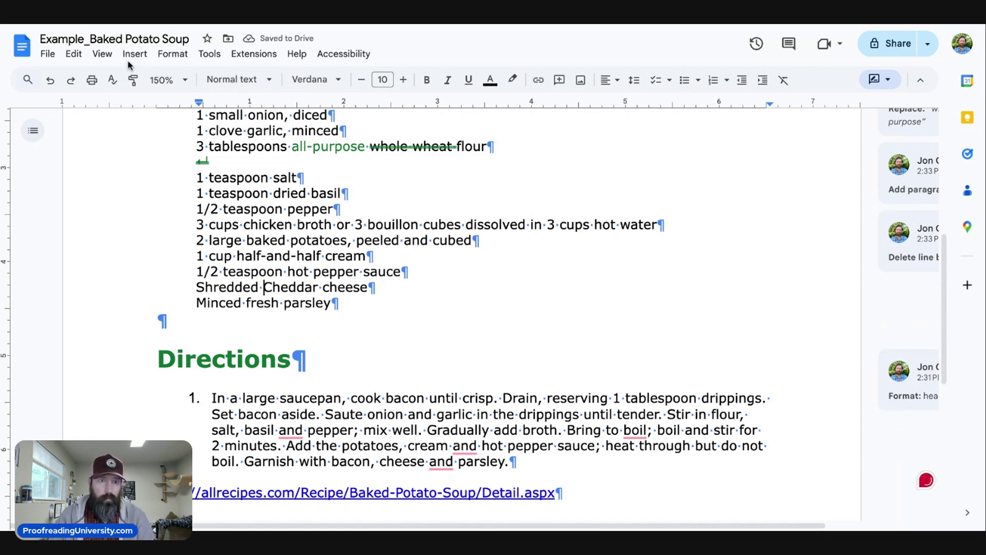
- Hide the non-printing characters and review the ingredients list without the marks
click(102, 54)
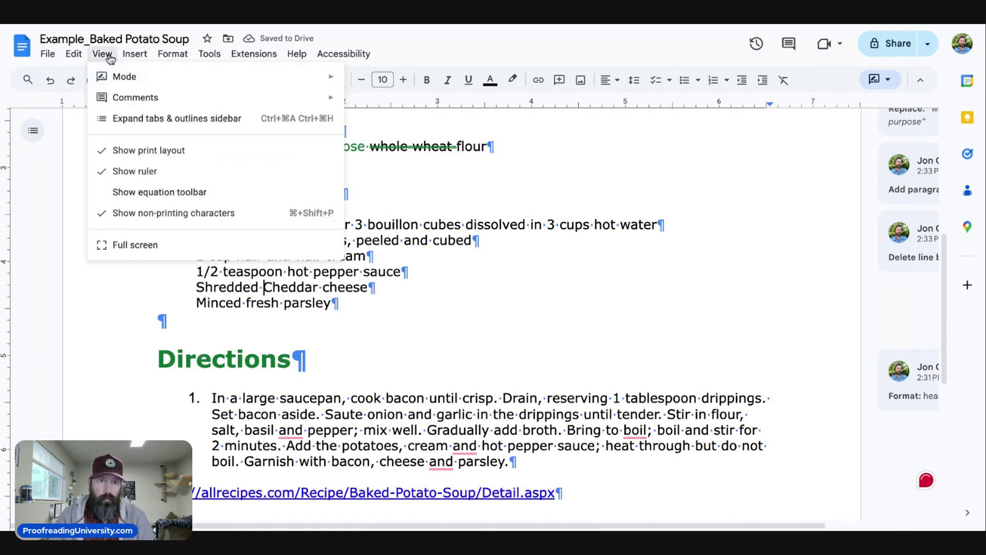
click(199, 219)
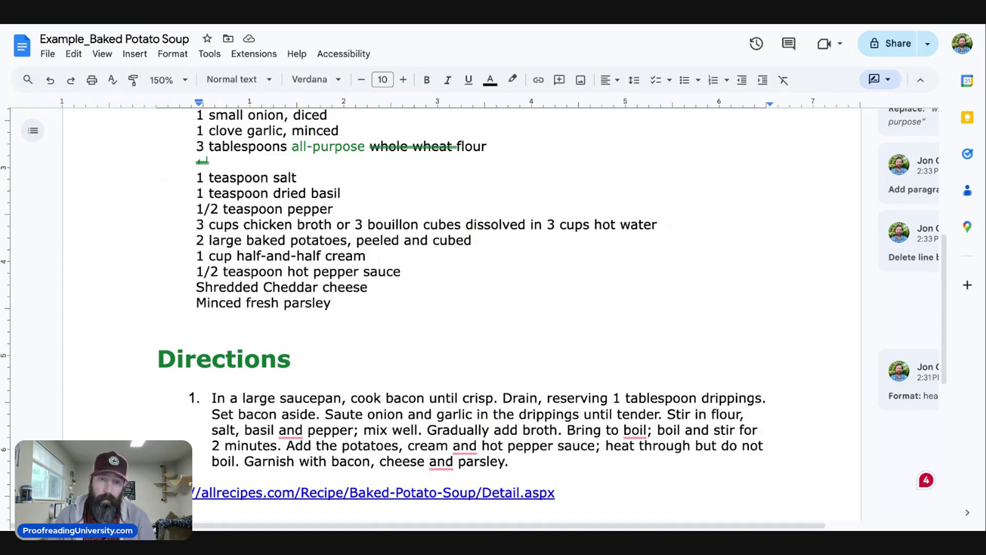
scroll(462, 313, up, 3)
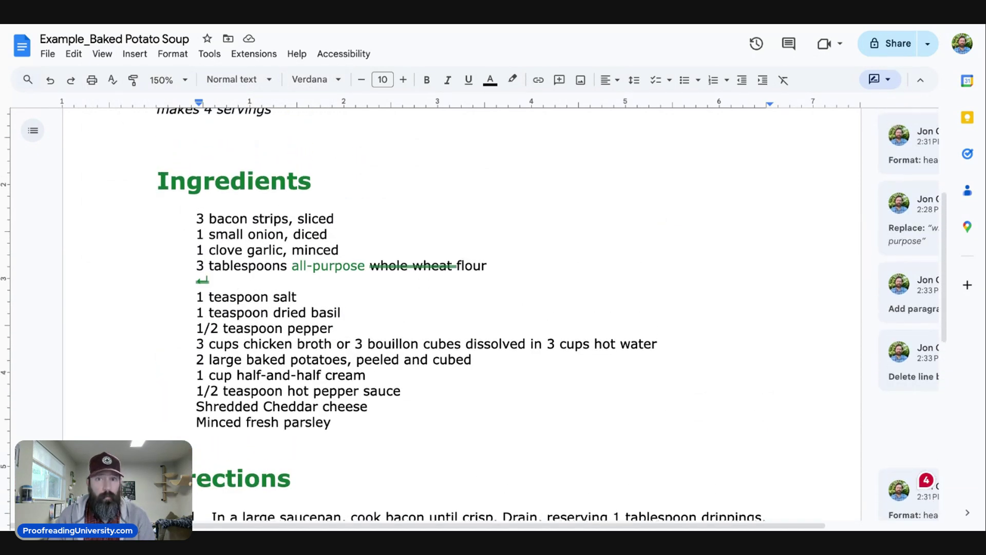